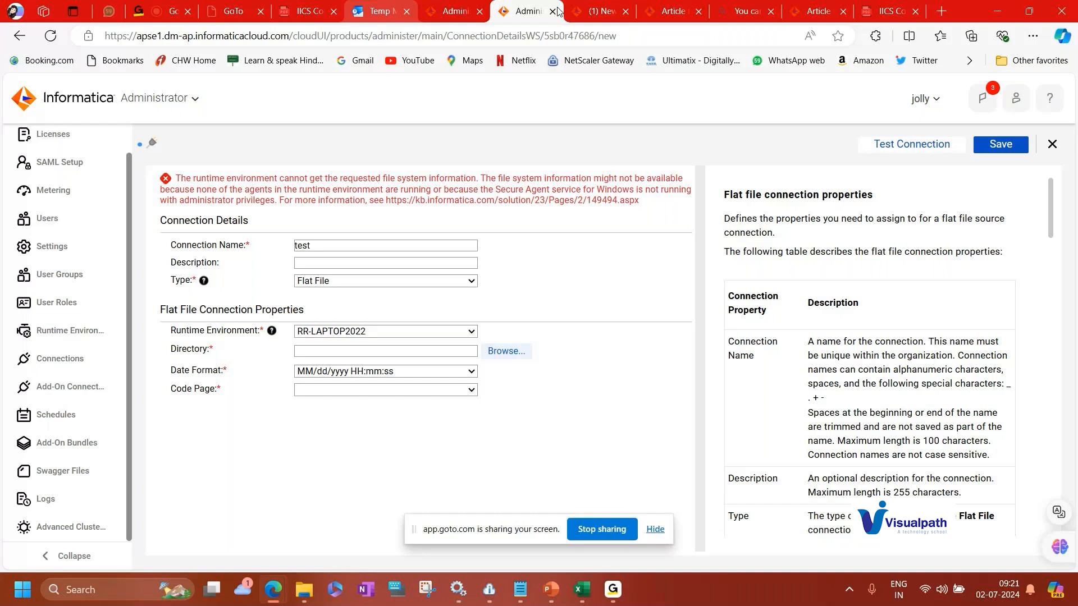
Close the unsaved flat file connection tab, choosing to leave the page without saving.
{"action": "left_click", "coordinate": [555, 12]}
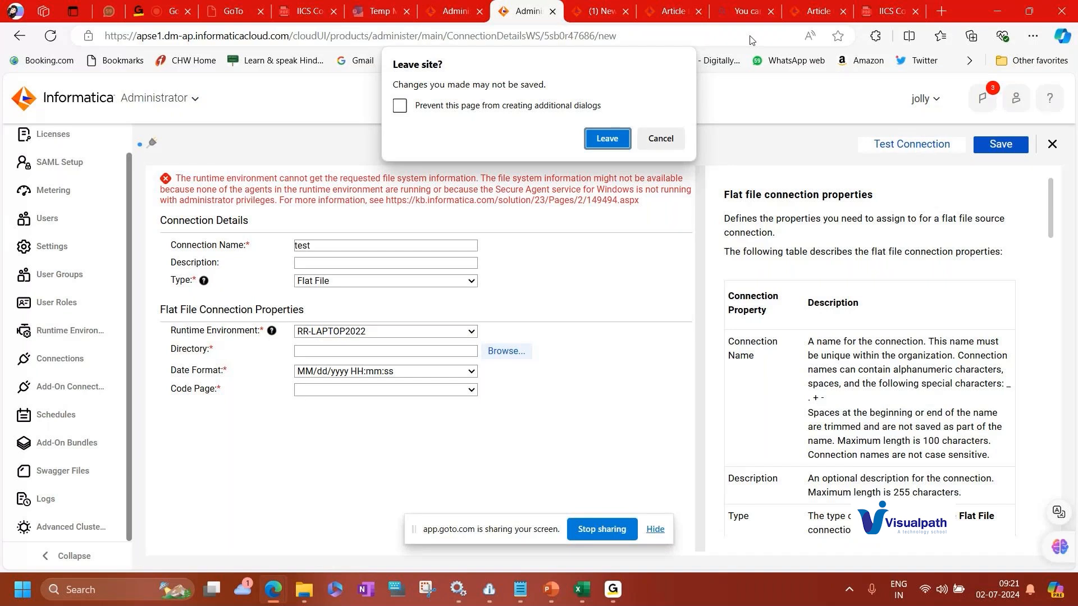
{"action": "key", "text": "Escape"}
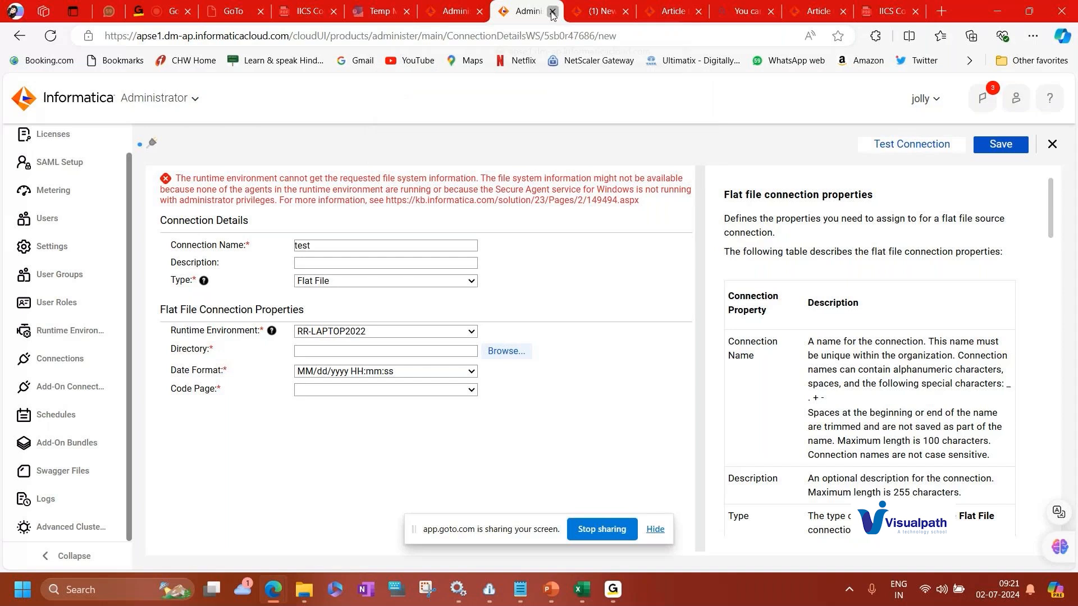
{"action": "left_click", "coordinate": [553, 13]}
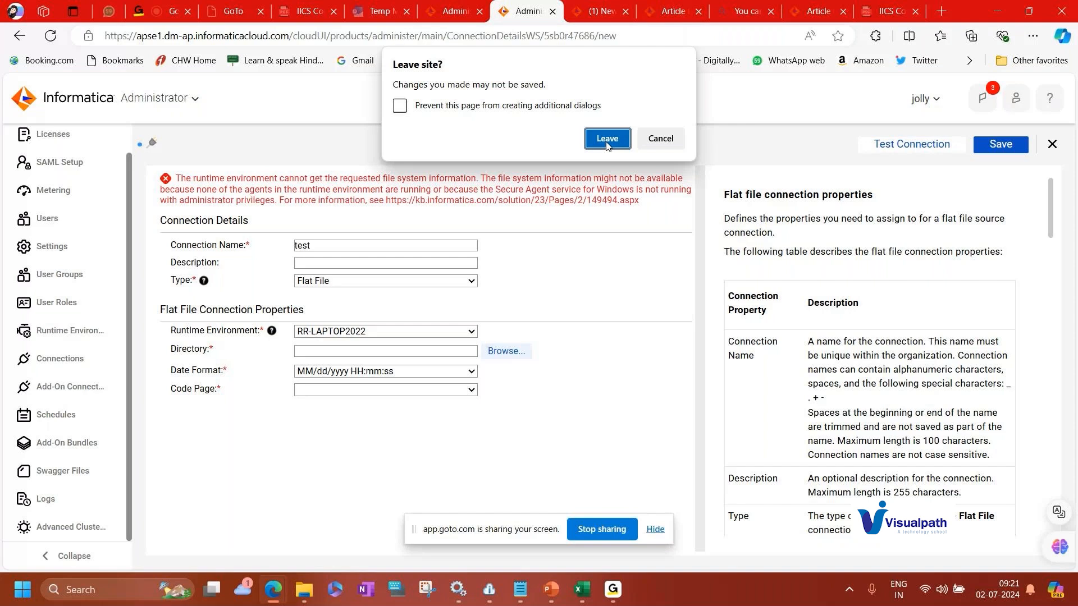
{"action": "left_click", "coordinate": [607, 145]}
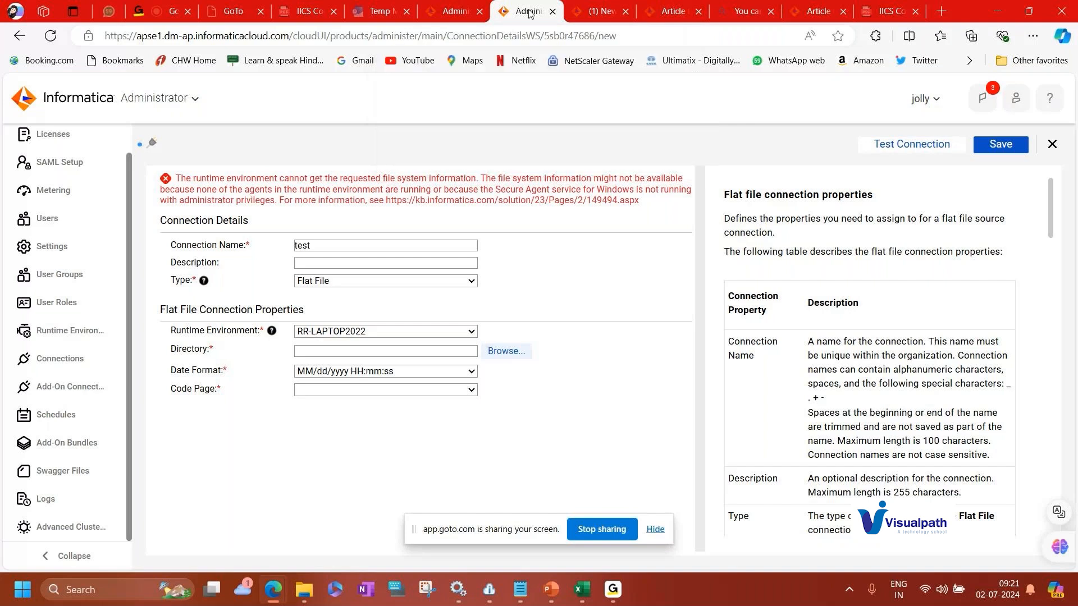
In a new tab, search the web for "iics free trial account" and open Informatica's free Cloud Trial sign-up page.
{"action": "key", "text": "ctrl+t"}
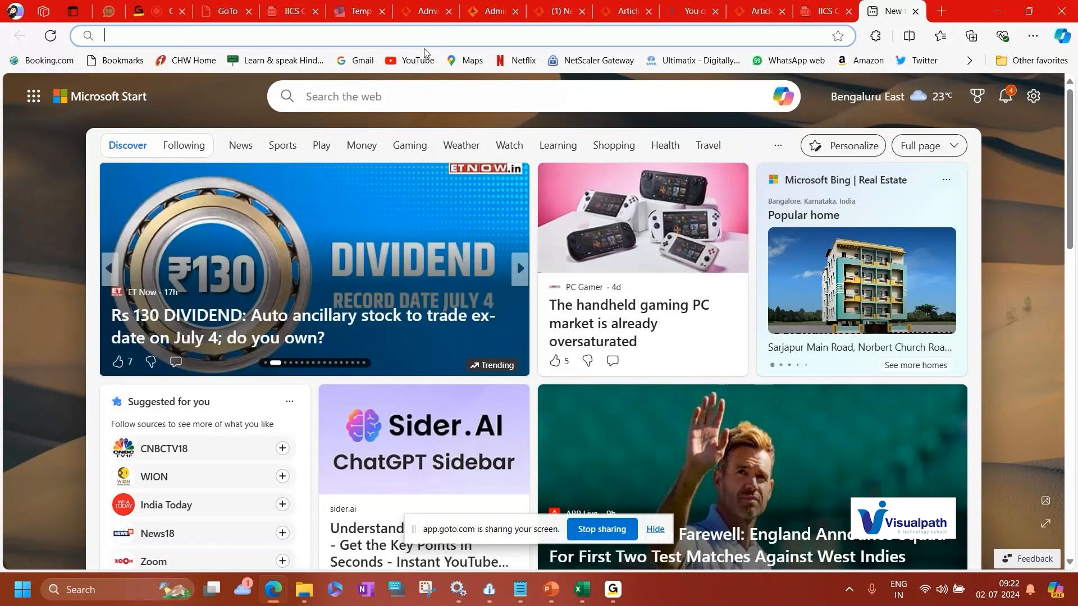
{"action": "type", "text": "iics"}
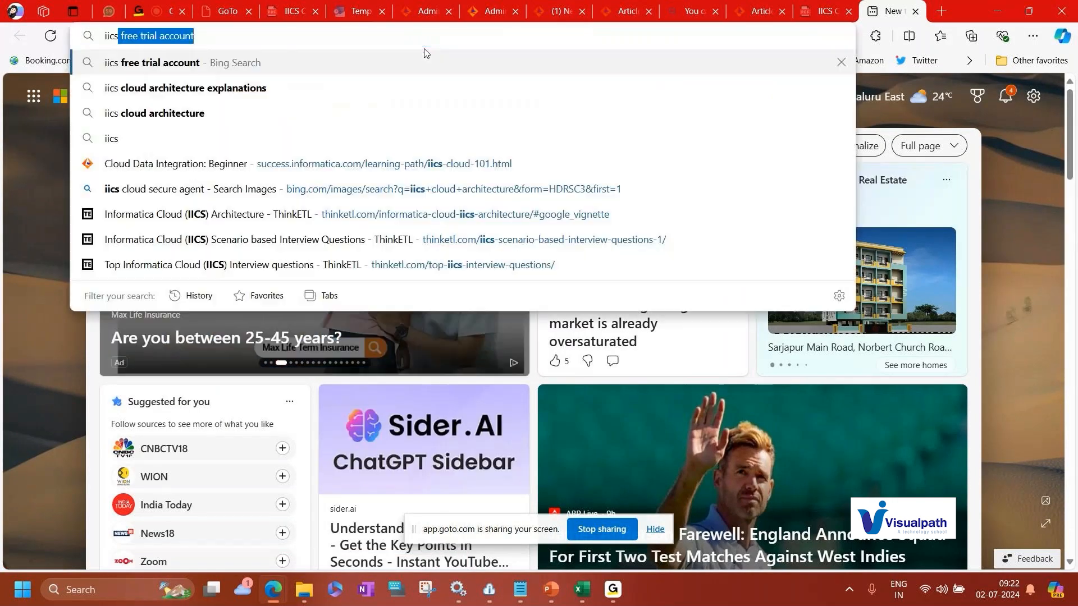
{"action": "left_click", "coordinate": [181, 63]}
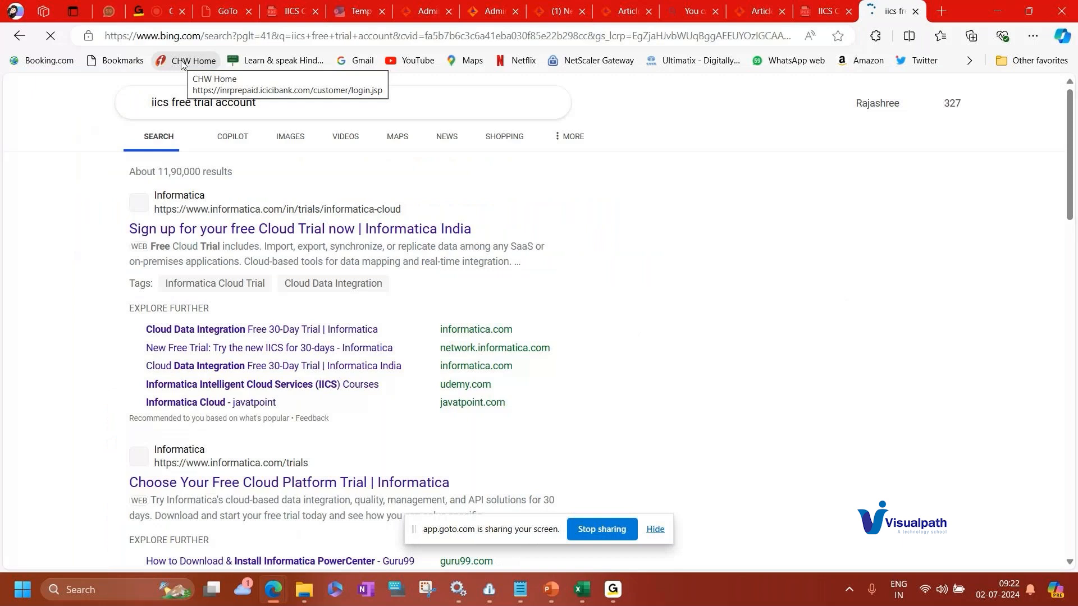
{"action": "left_click", "coordinate": [310, 230]}
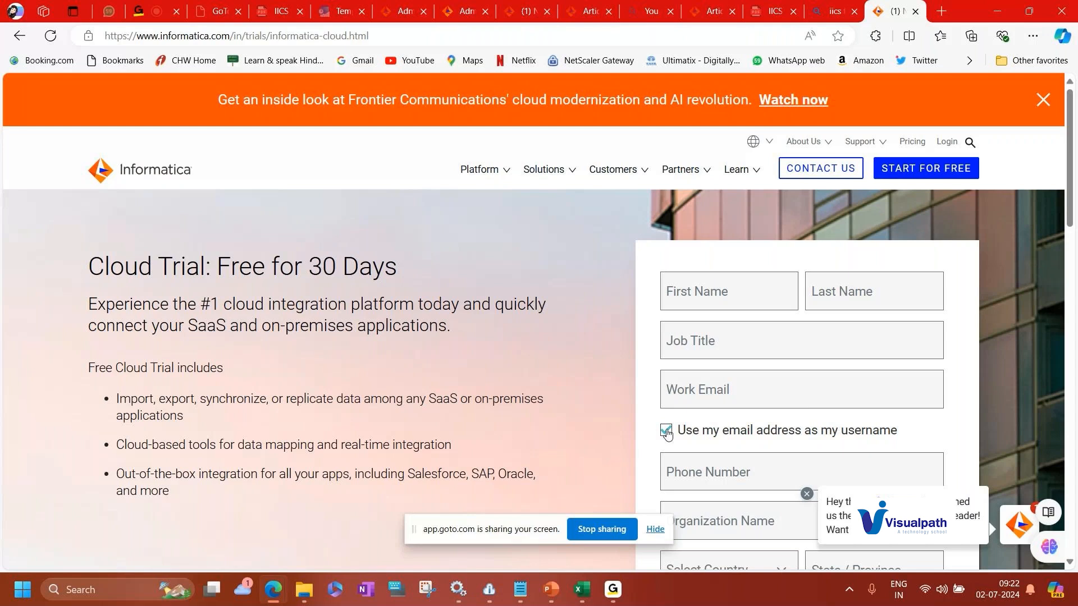
Uncheck using the email address as the username and scroll through the remaining trial sign-up form fields.
{"action": "left_click", "coordinate": [667, 430]}
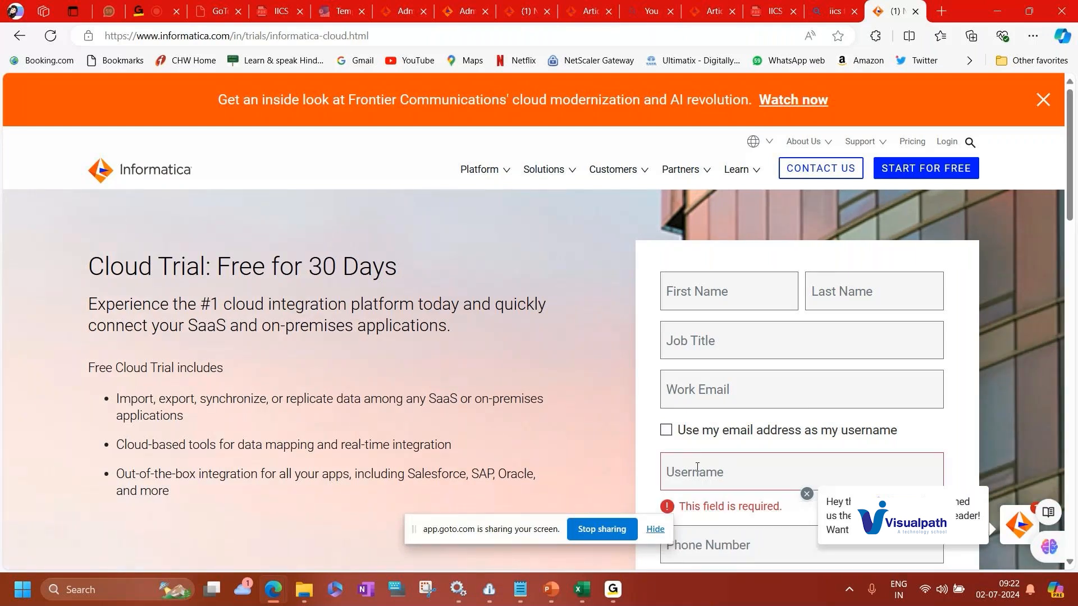
{"action": "scroll", "coordinate": [697, 467], "scroll_direction": "down", "scroll_amount": 1}
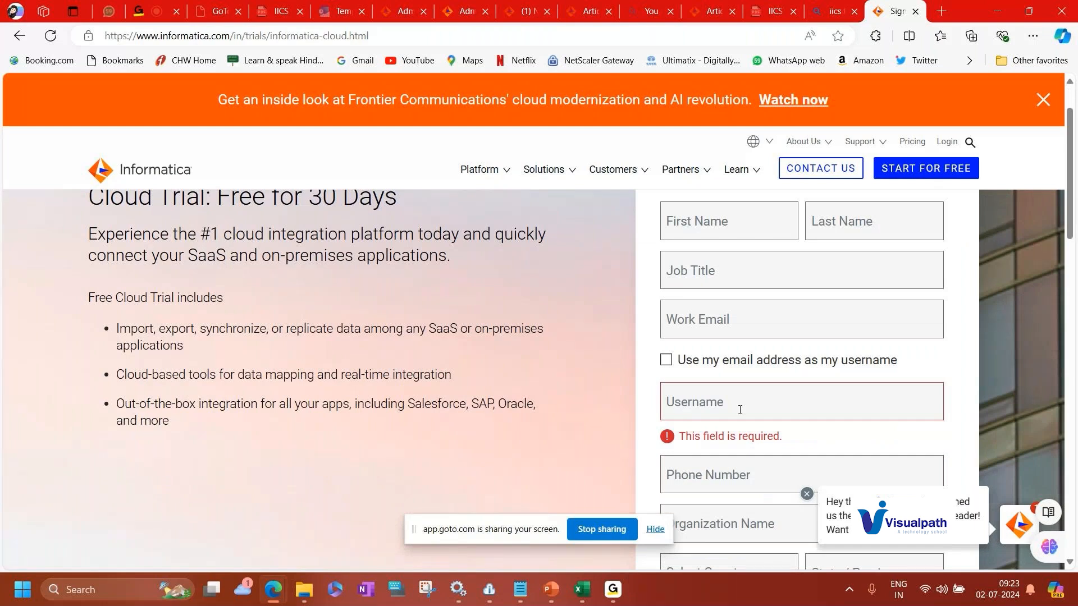
{"action": "scroll", "coordinate": [740, 410], "scroll_direction": "down", "scroll_amount": 2}
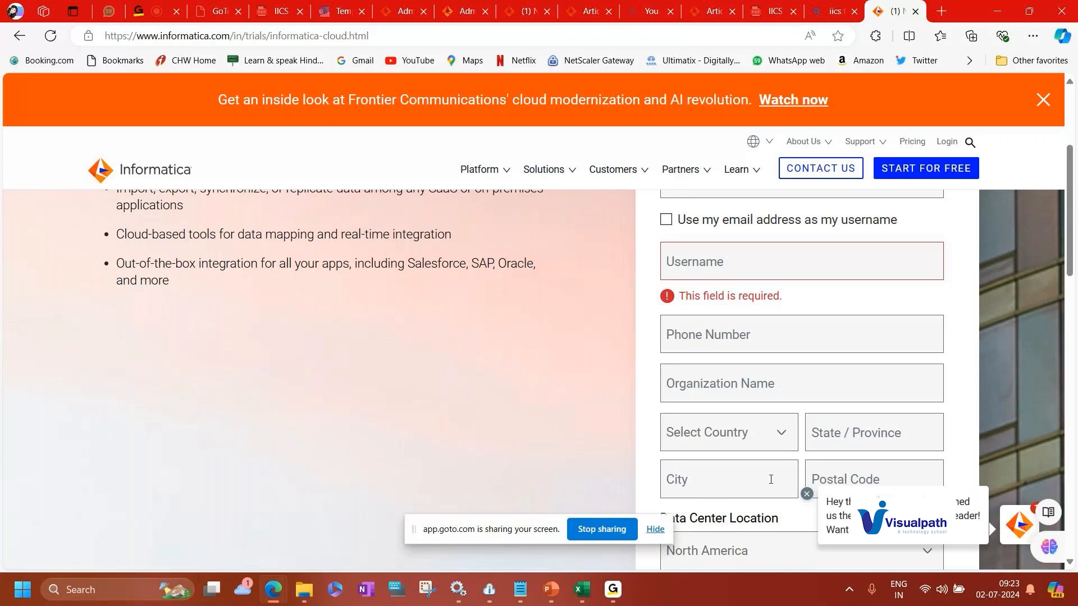
{"action": "scroll", "coordinate": [771, 479], "scroll_direction": "down", "scroll_amount": 1}
{"action": "scroll", "coordinate": [786, 449], "scroll_direction": "down", "scroll_amount": 1}
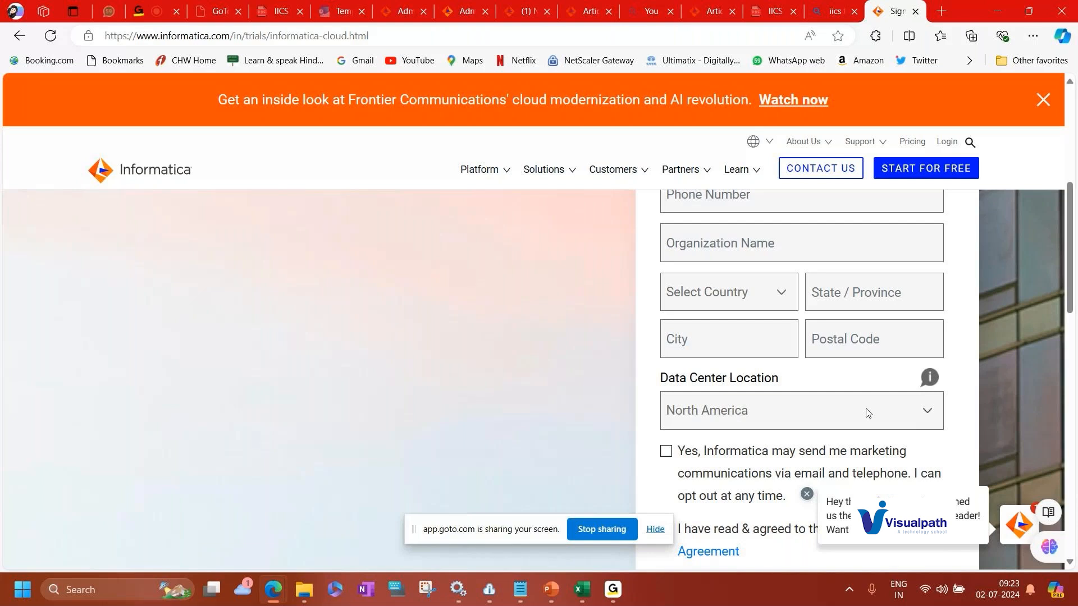
{"action": "scroll", "coordinate": [868, 413], "scroll_direction": "down", "scroll_amount": 1}
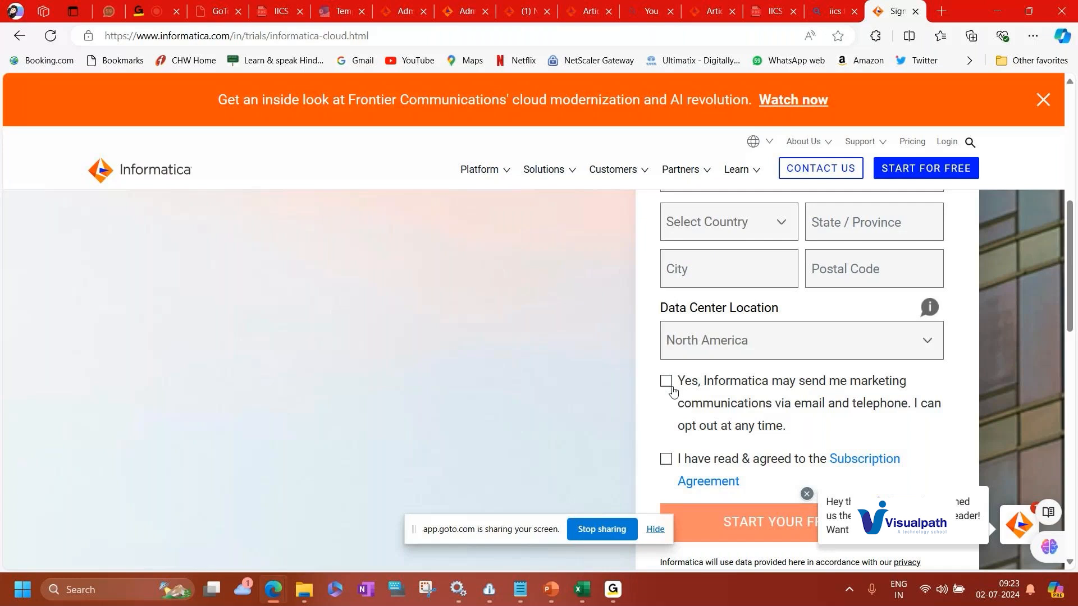
Close the chat popup and view the knowledge article tab and the trial confirmation tab.
{"action": "left_click", "coordinate": [808, 494]}
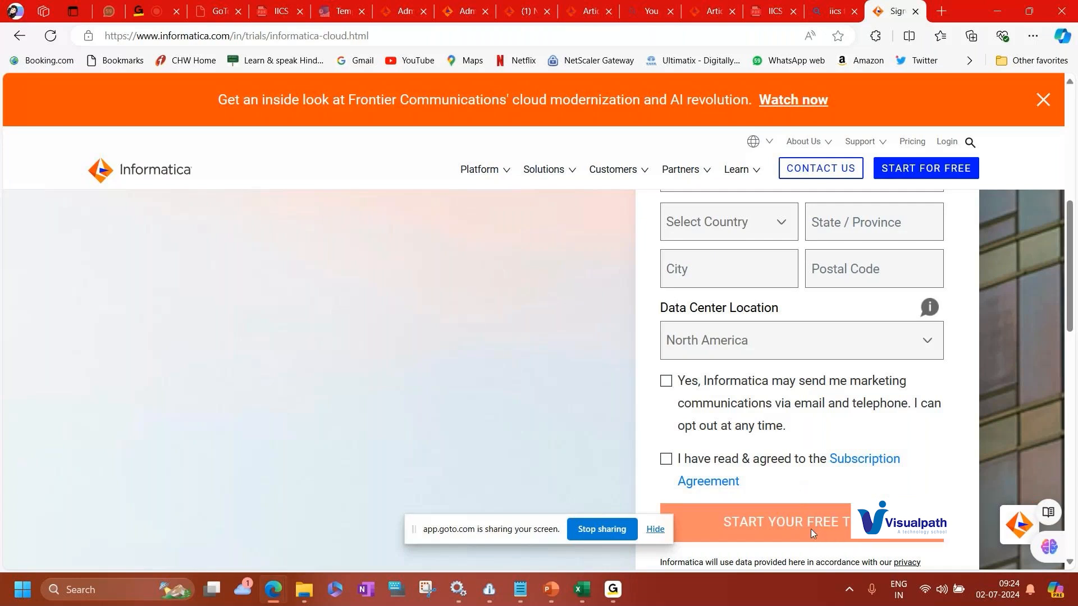
{"action": "left_click", "coordinate": [587, 13]}
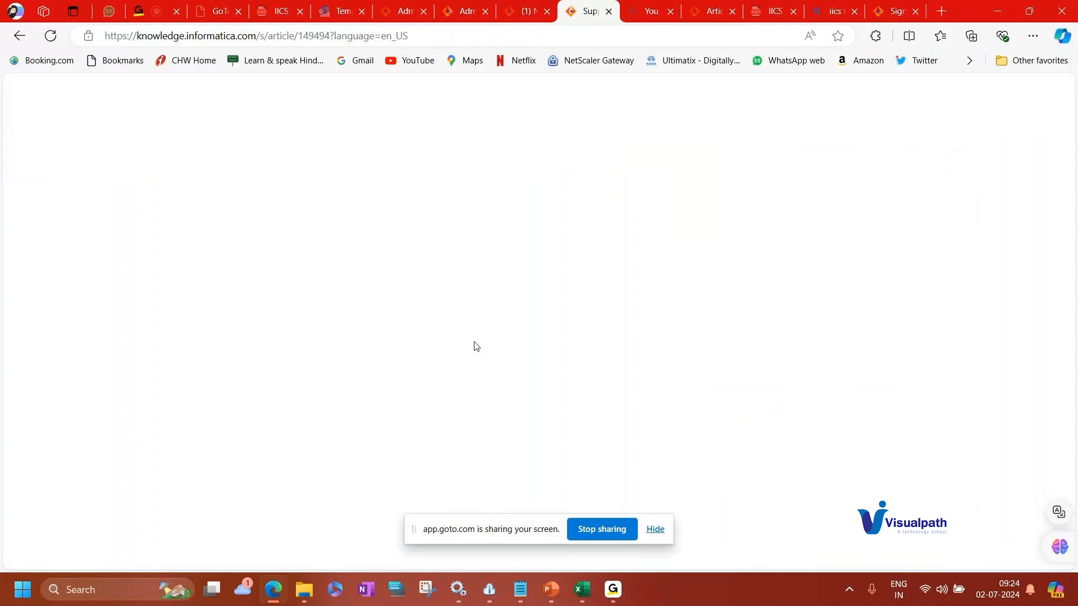
{"action": "left_click", "coordinate": [526, 11]}
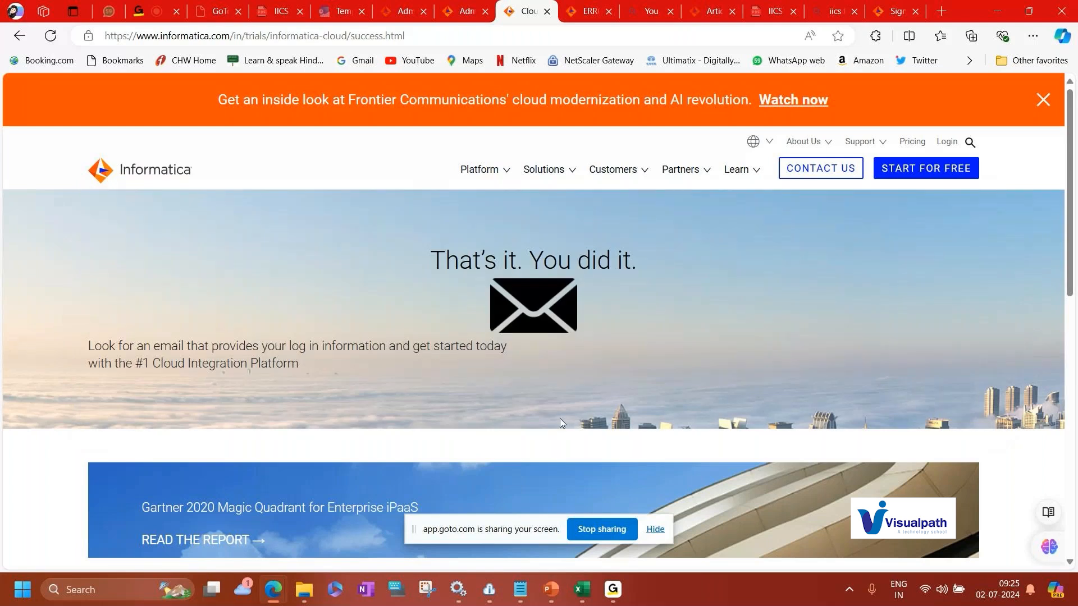
Switch to the Intelligent Cloud Services login tab and log in with the saved credentials.
{"action": "left_click", "coordinate": [406, 10]}
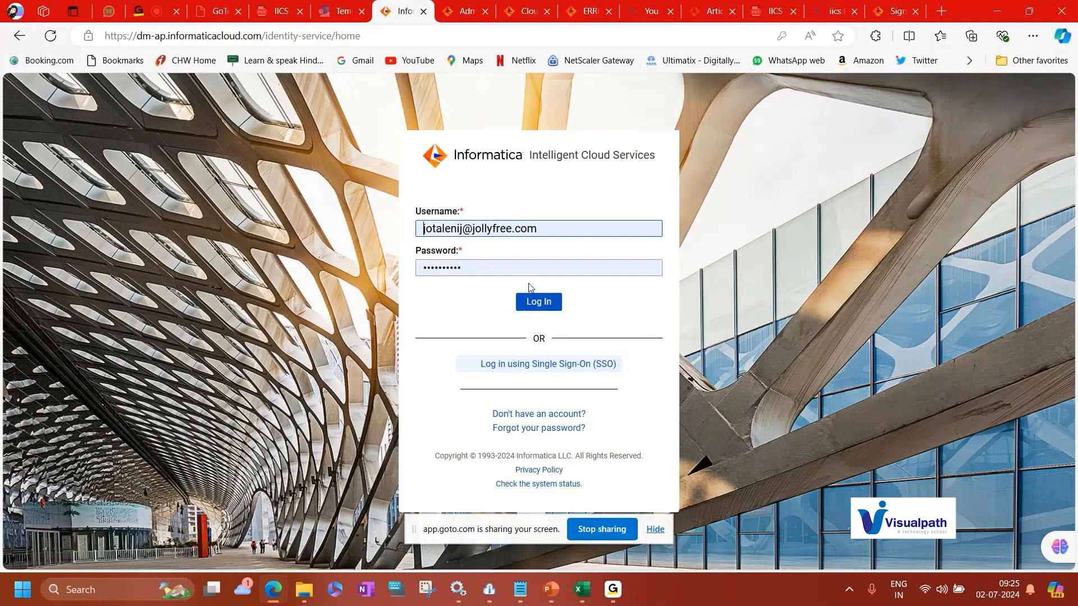
{"action": "left_click", "coordinate": [541, 307]}
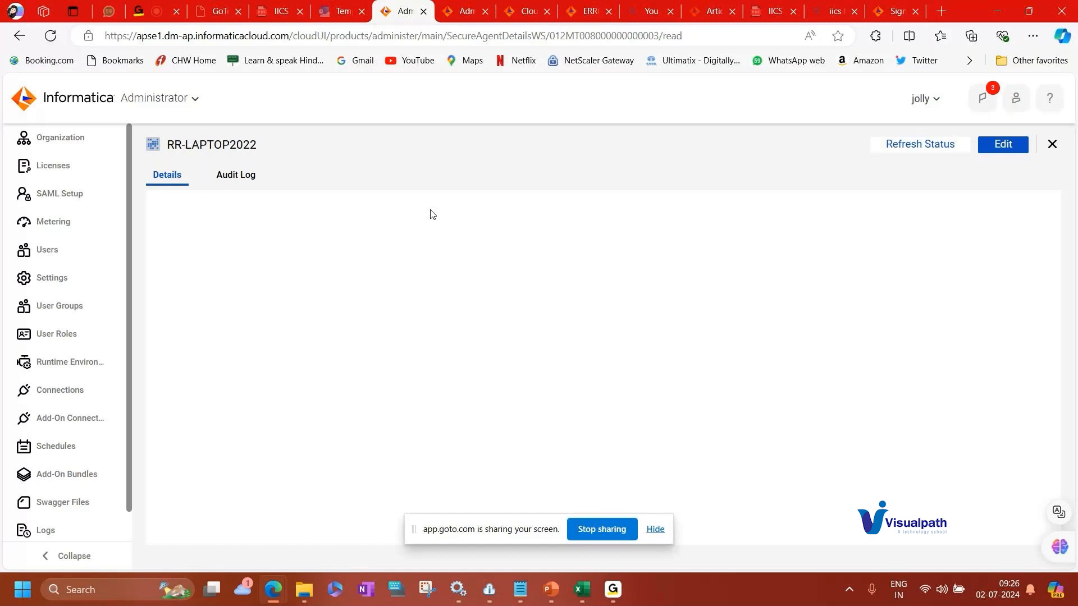
Open the service switcher, show all services, and browse through every available cloud service category.
{"action": "left_click", "coordinate": [196, 98]}
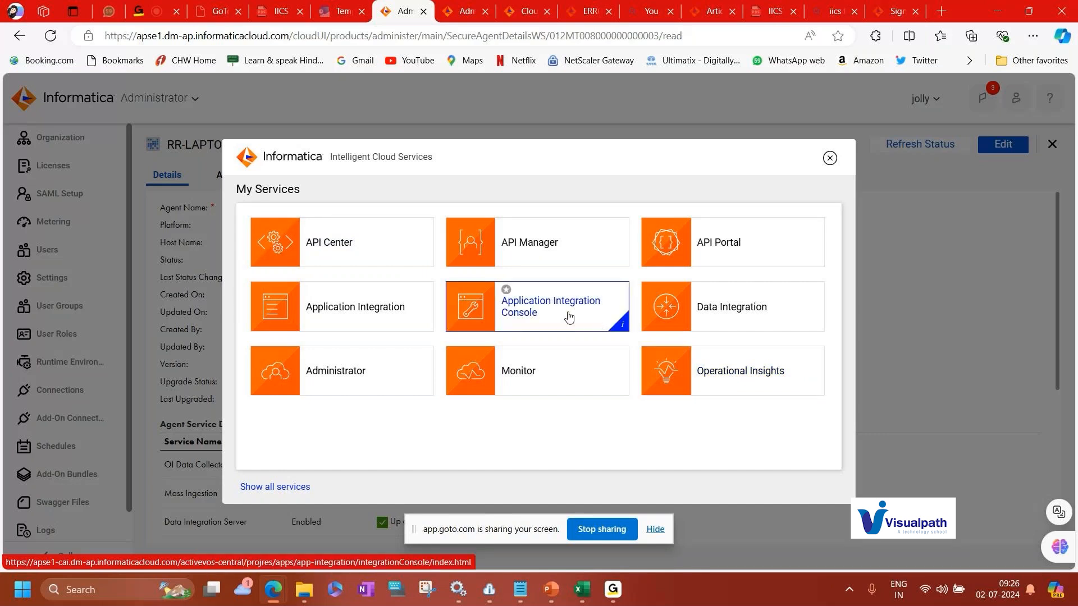
{"action": "left_click", "coordinate": [276, 487]}
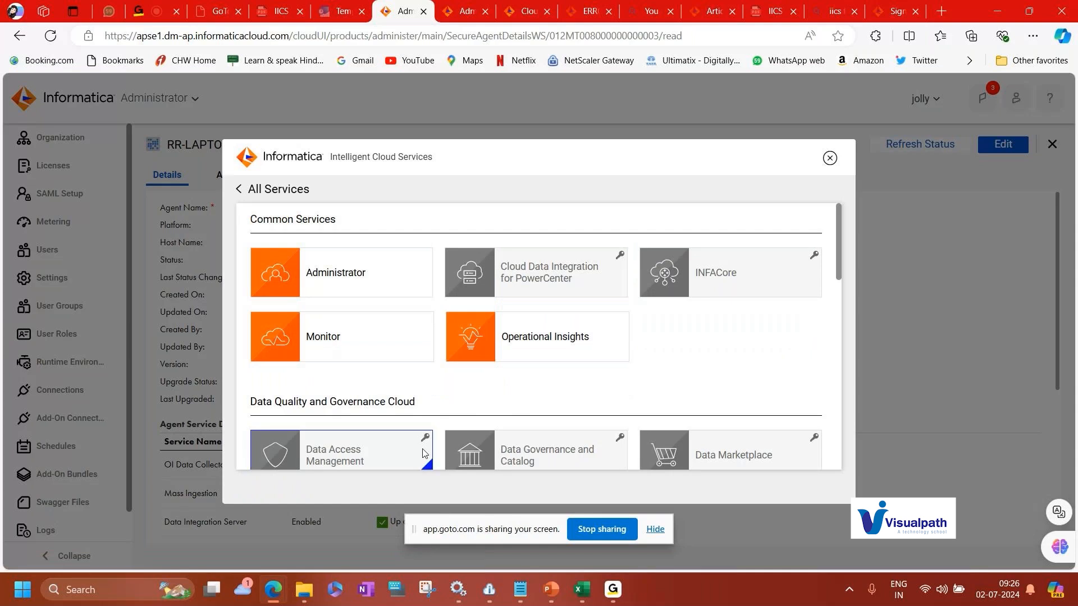
{"action": "scroll", "coordinate": [423, 453], "scroll_direction": "down", "scroll_amount": 10}
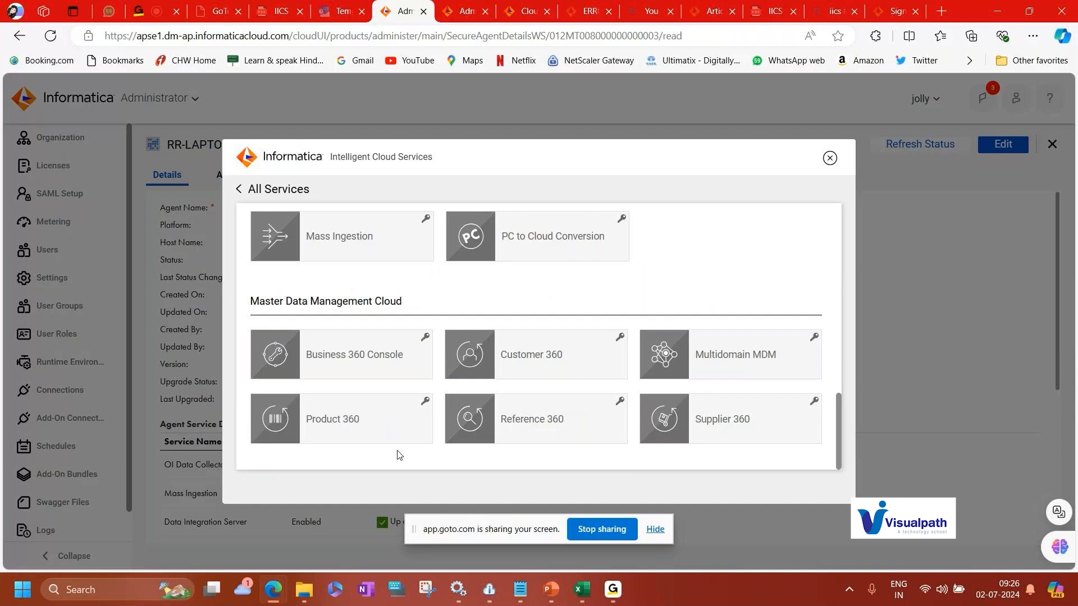
{"action": "scroll", "coordinate": [586, 362], "scroll_direction": "up", "scroll_amount": 3}
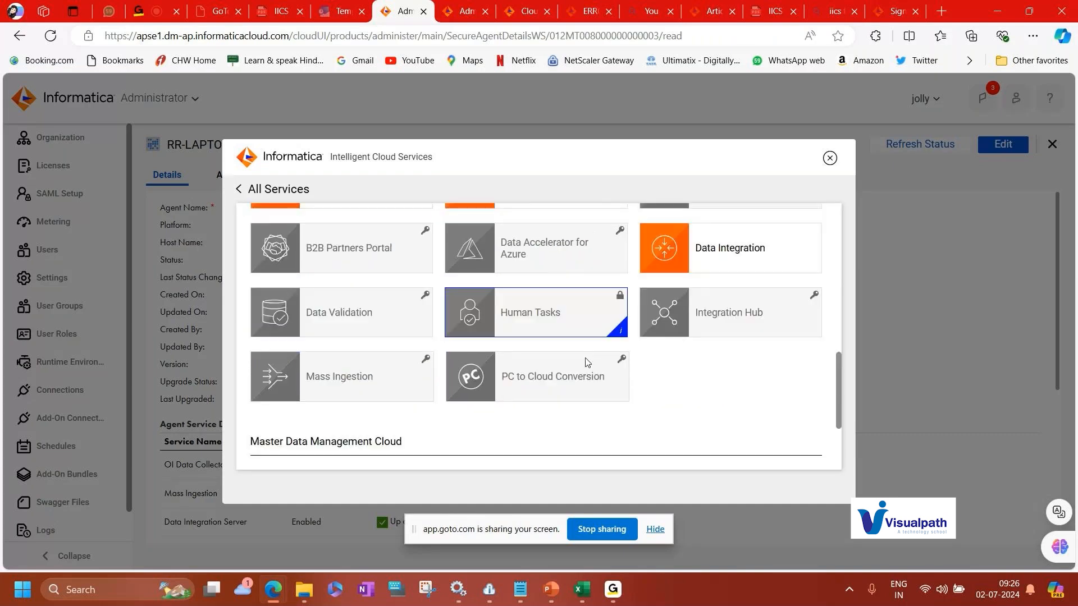
{"action": "scroll", "coordinate": [587, 362], "scroll_direction": "up", "scroll_amount": 3}
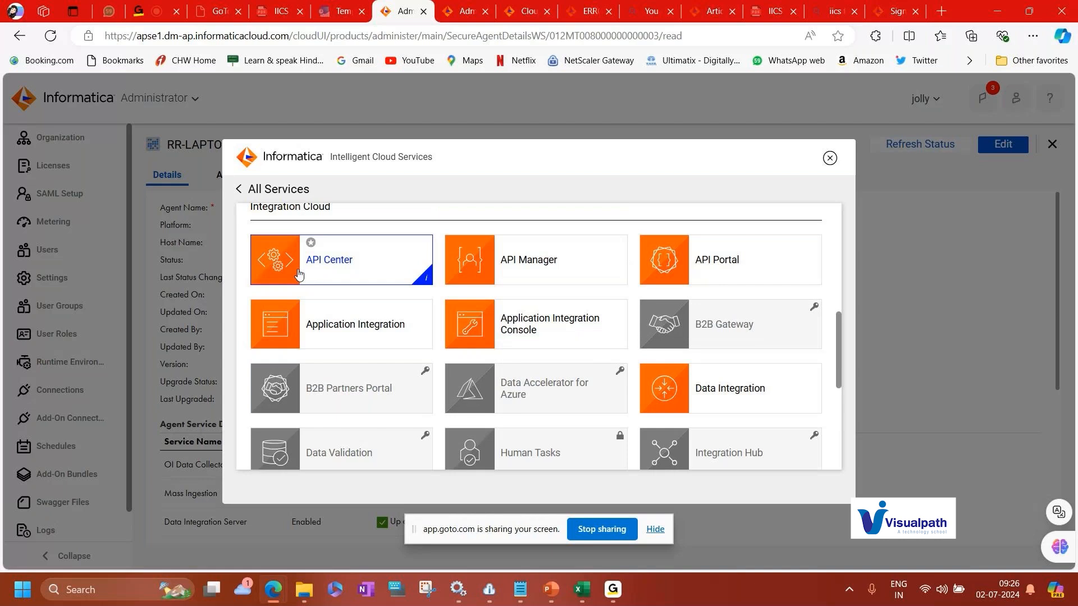
{"action": "scroll", "coordinate": [298, 273], "scroll_direction": "up", "scroll_amount": 3}
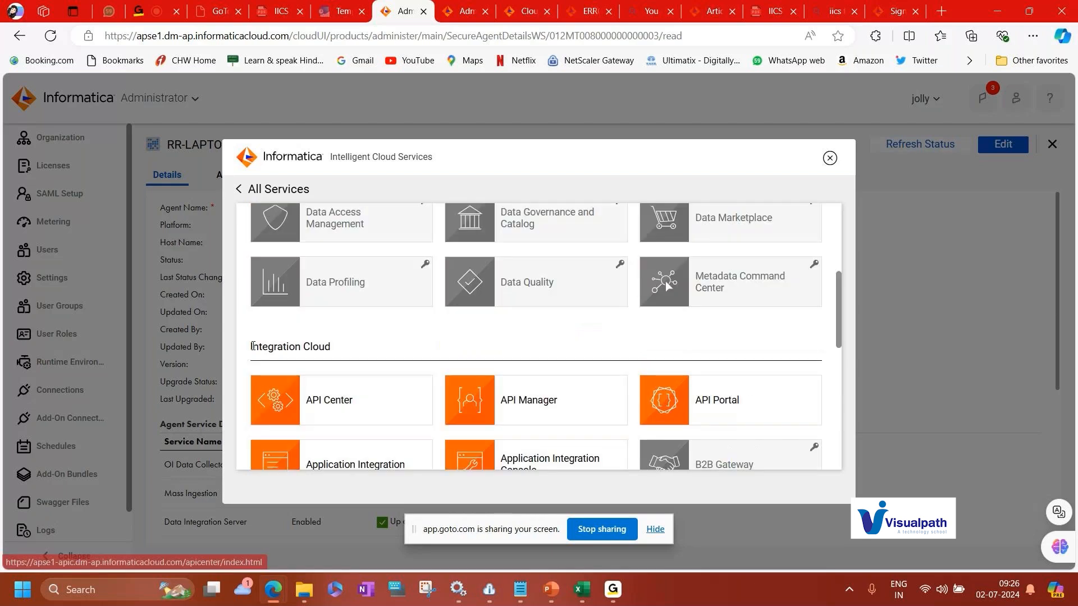
{"action": "scroll", "coordinate": [457, 394], "scroll_direction": "down", "scroll_amount": 4}
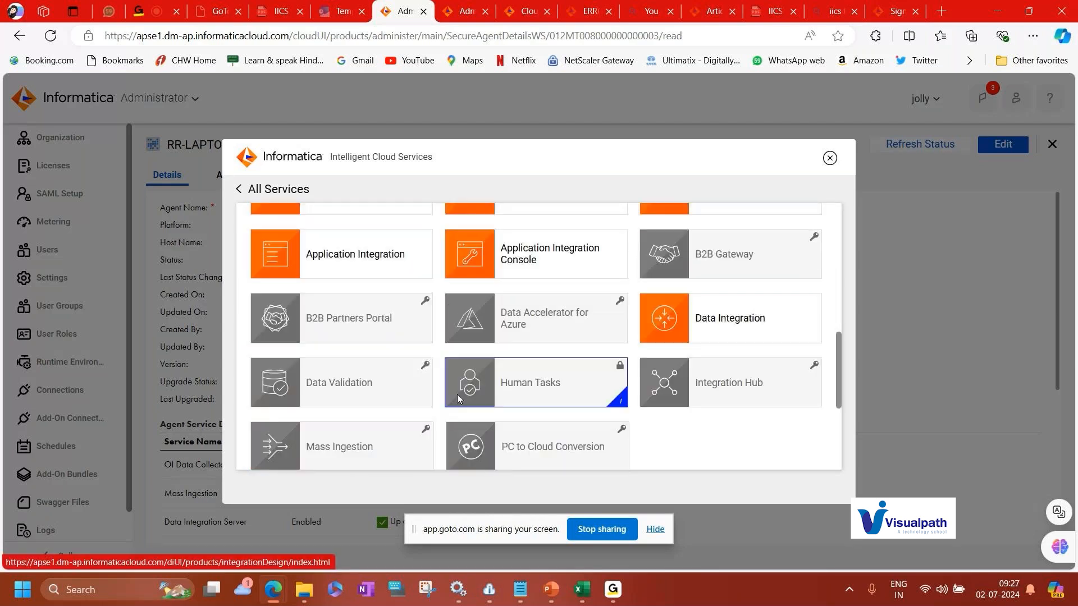
{"action": "scroll", "coordinate": [730, 373], "scroll_direction": "down", "scroll_amount": 3}
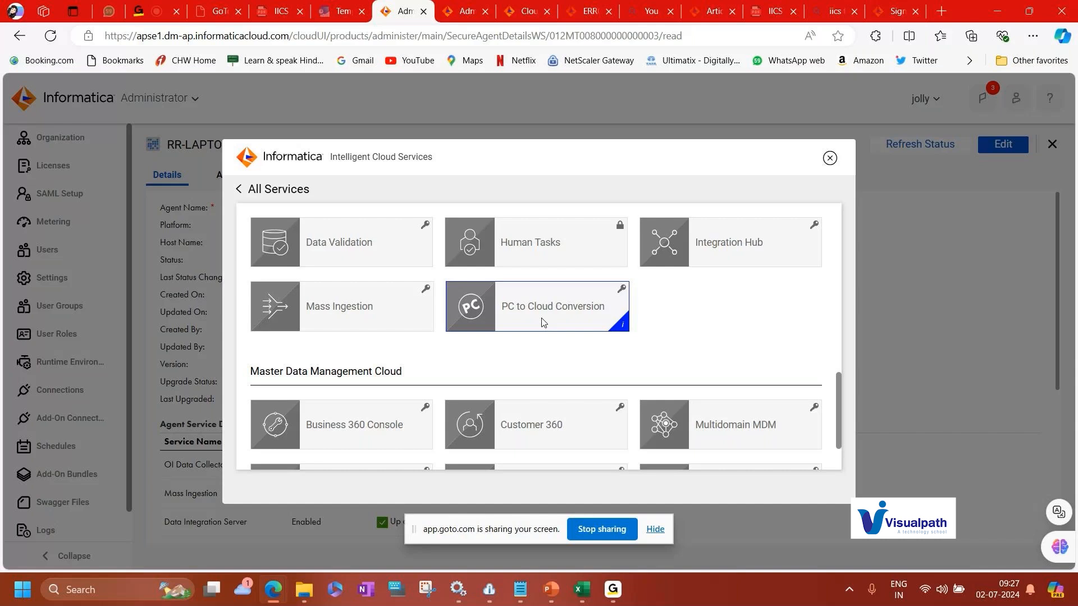
{"action": "scroll", "coordinate": [618, 304], "scroll_direction": "down", "scroll_amount": 2}
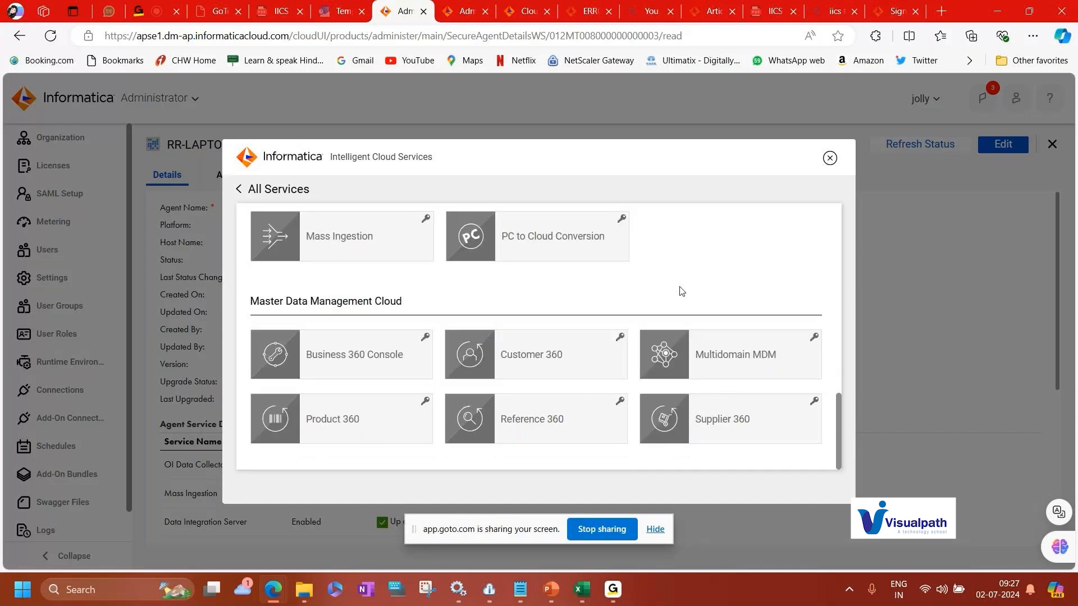
{"action": "scroll", "coordinate": [392, 358], "scroll_direction": "up", "scroll_amount": 15}
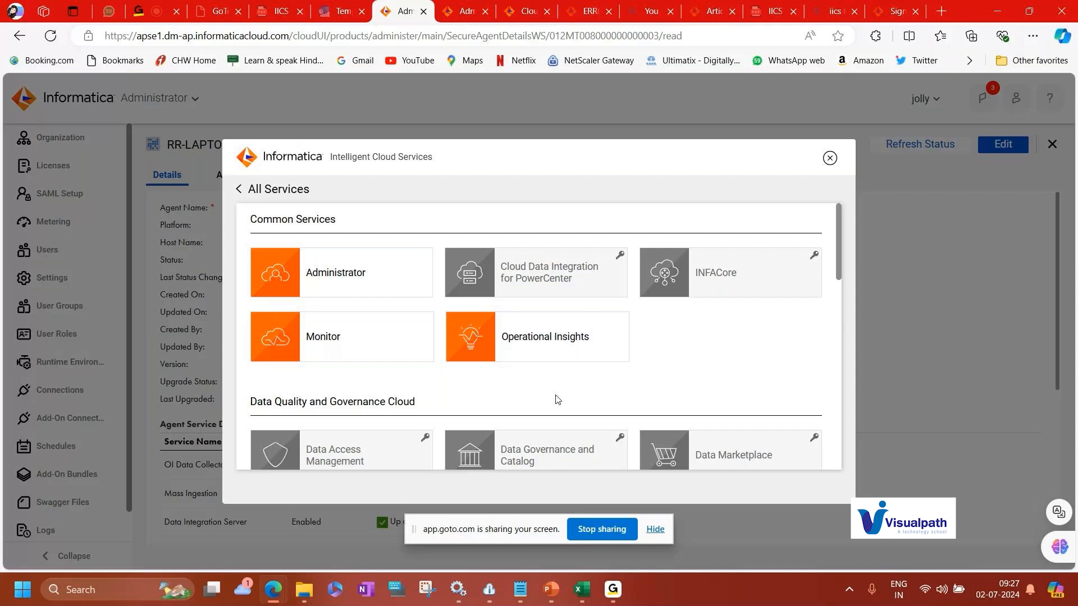
{"action": "left_click", "coordinate": [249, 191]}
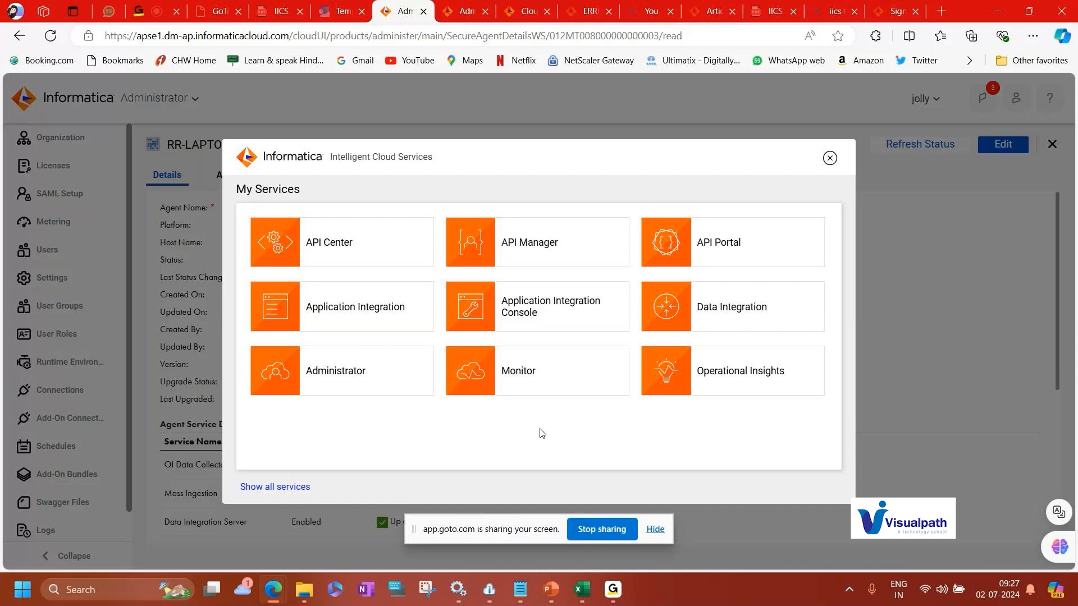
Select the Administrator service from the service switcher.
{"action": "left_click", "coordinate": [360, 388]}
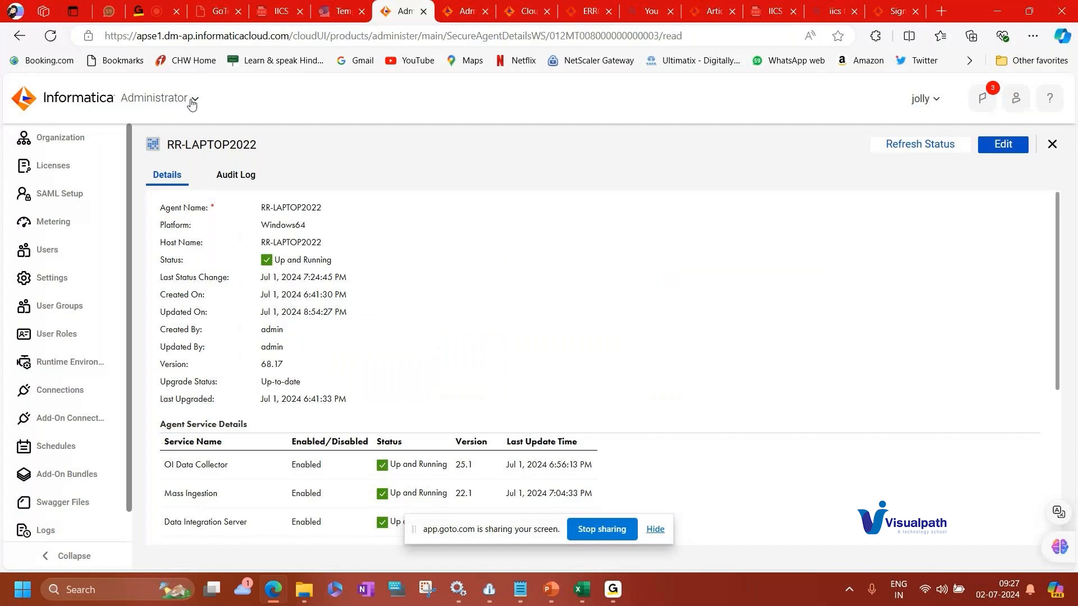
{"action": "left_click", "coordinate": [192, 100]}
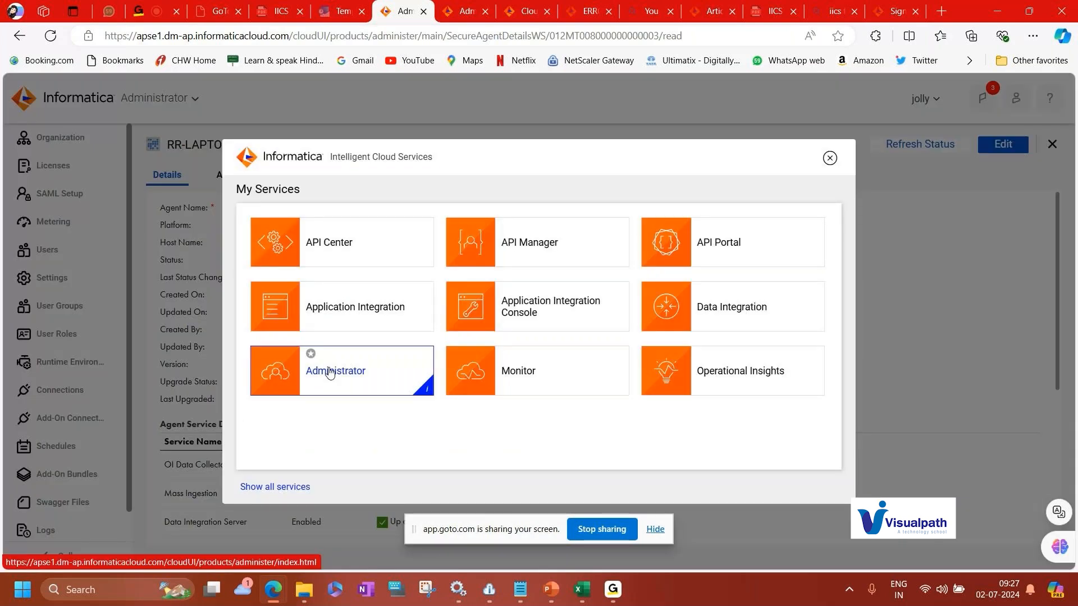
{"action": "left_click", "coordinate": [330, 374]}
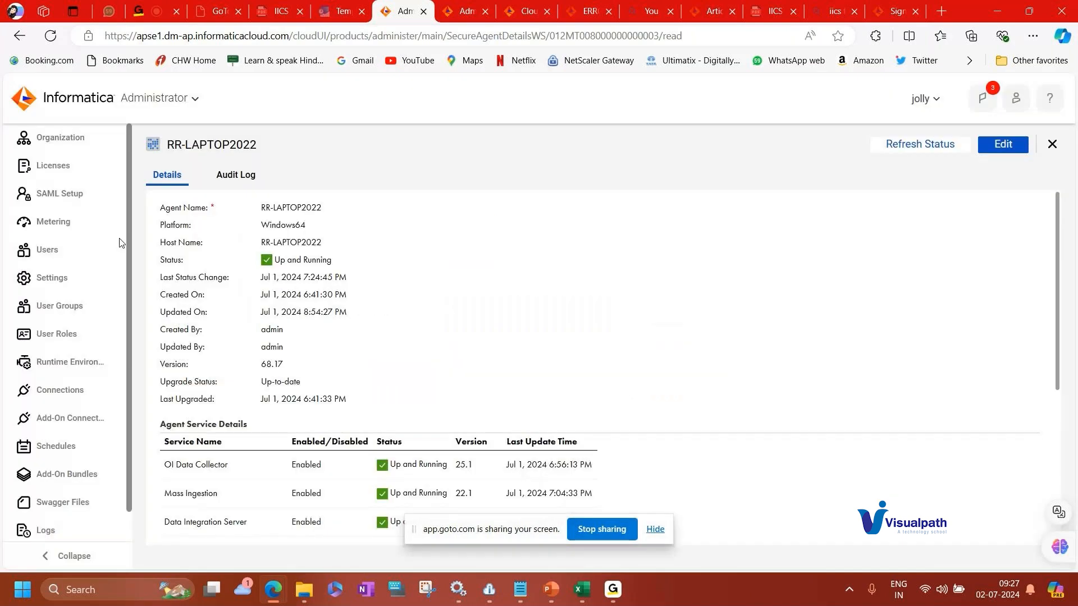
Go to Runtime Environments through the Organization page and open the Download Secure Agent dialog.
{"action": "left_click", "coordinate": [81, 142]}
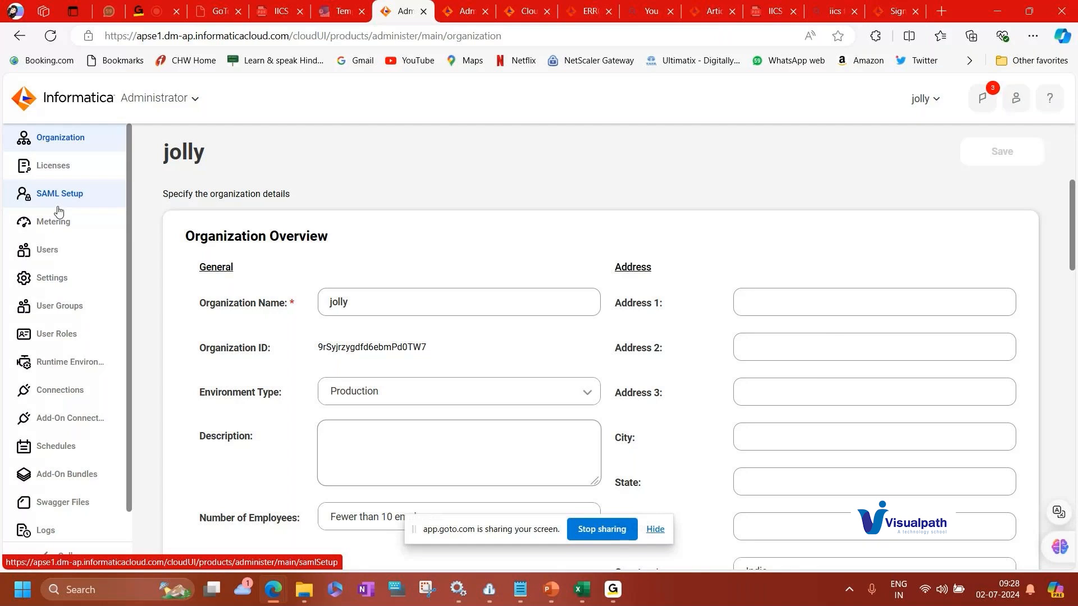
{"action": "left_click", "coordinate": [69, 364]}
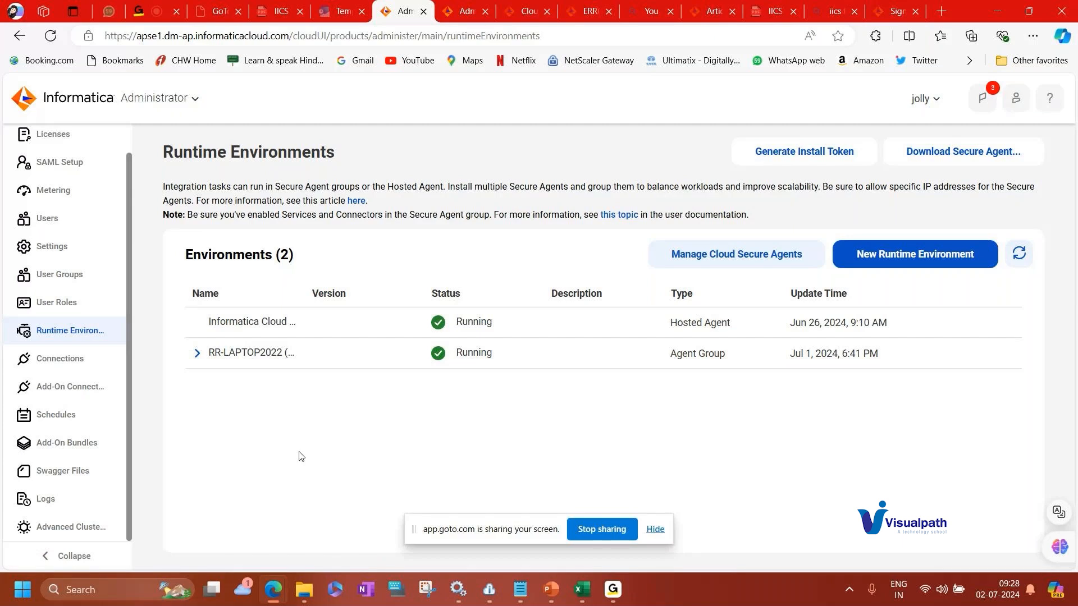
{"action": "left_click", "coordinate": [960, 162]}
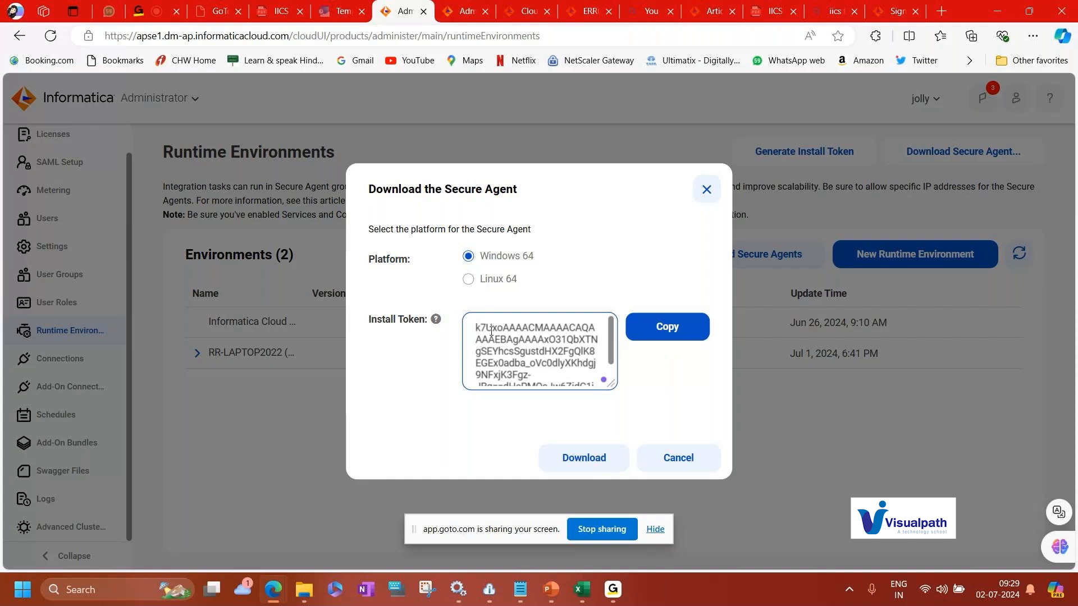
Review the full install token, then close the Download the Secure Agent dialog.
{"action": "scroll", "coordinate": [491, 331], "scroll_direction": "down", "scroll_amount": 2}
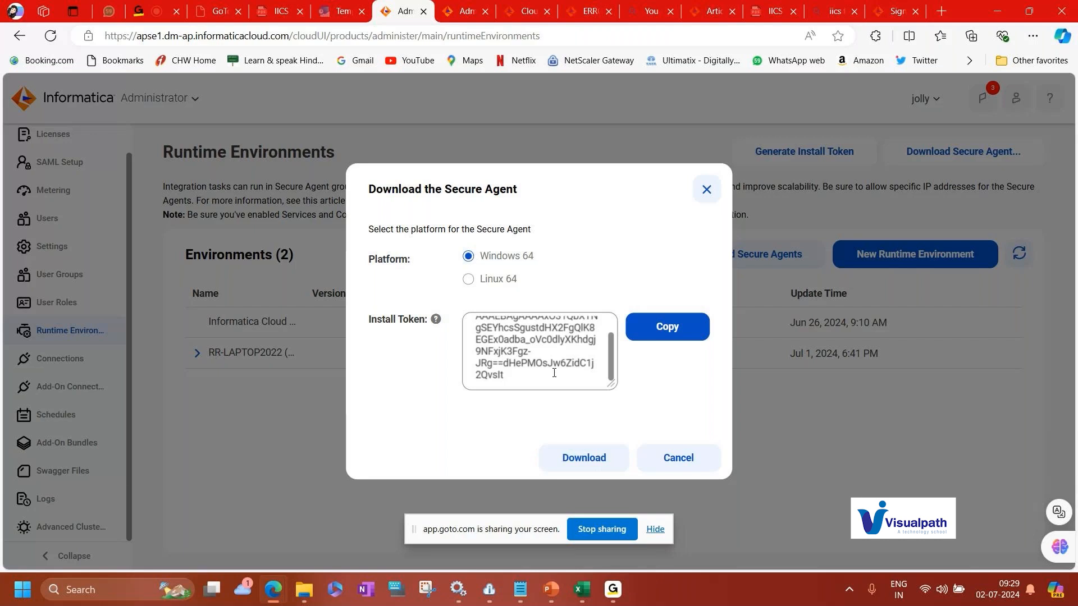
{"action": "left_click", "coordinate": [708, 193]}
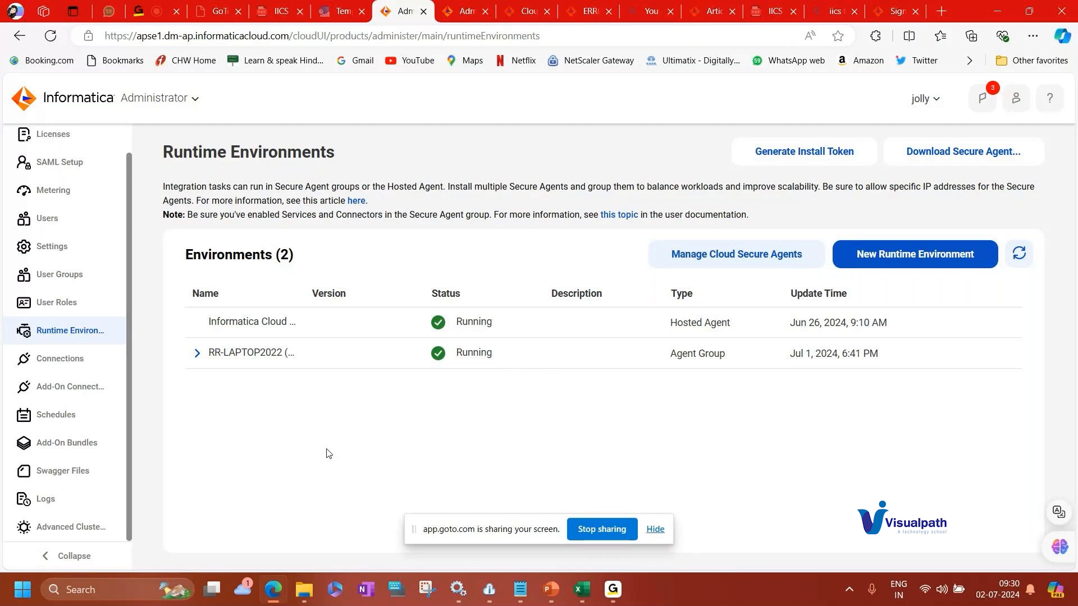
Open File Explorer and browse to the Downloads folder holding the agent64_install_ng_ext installer.
{"action": "left_click", "coordinate": [308, 594]}
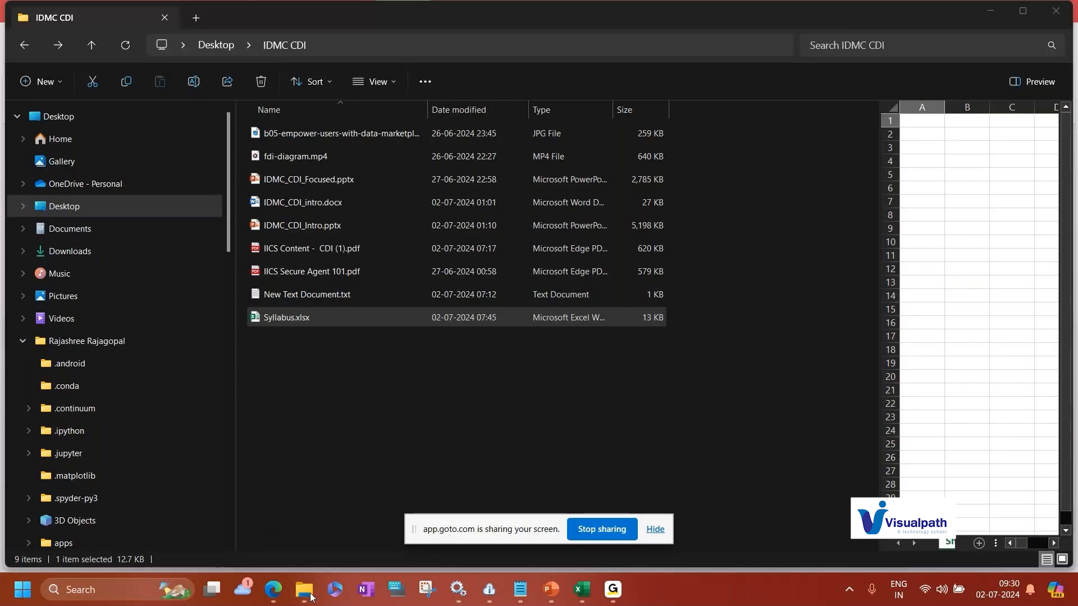
{"action": "left_click", "coordinate": [73, 252]}
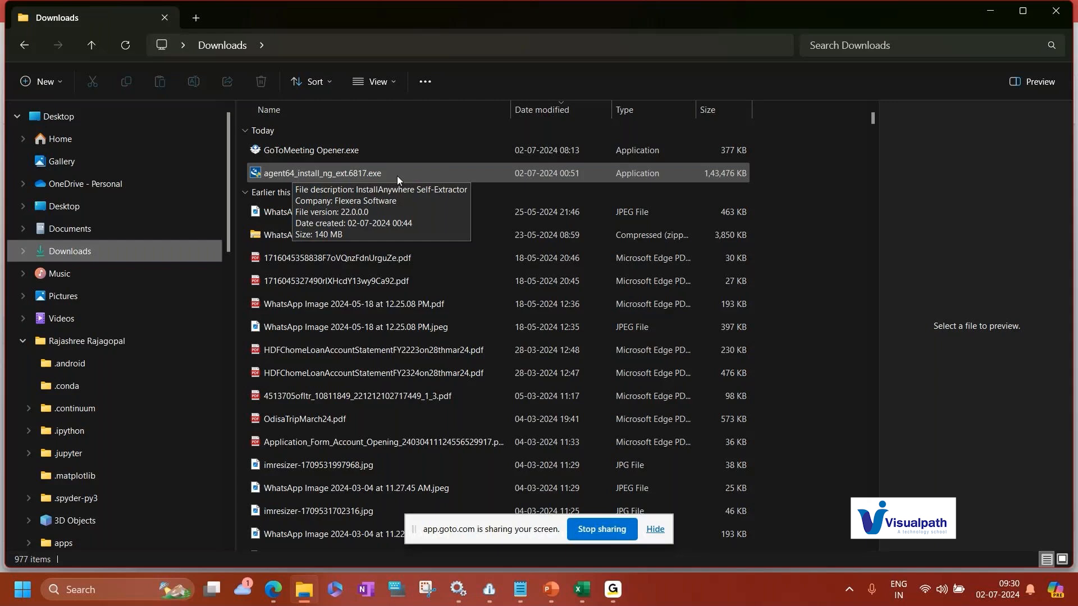
{"action": "mouse_move", "coordinate": [549, 594]}
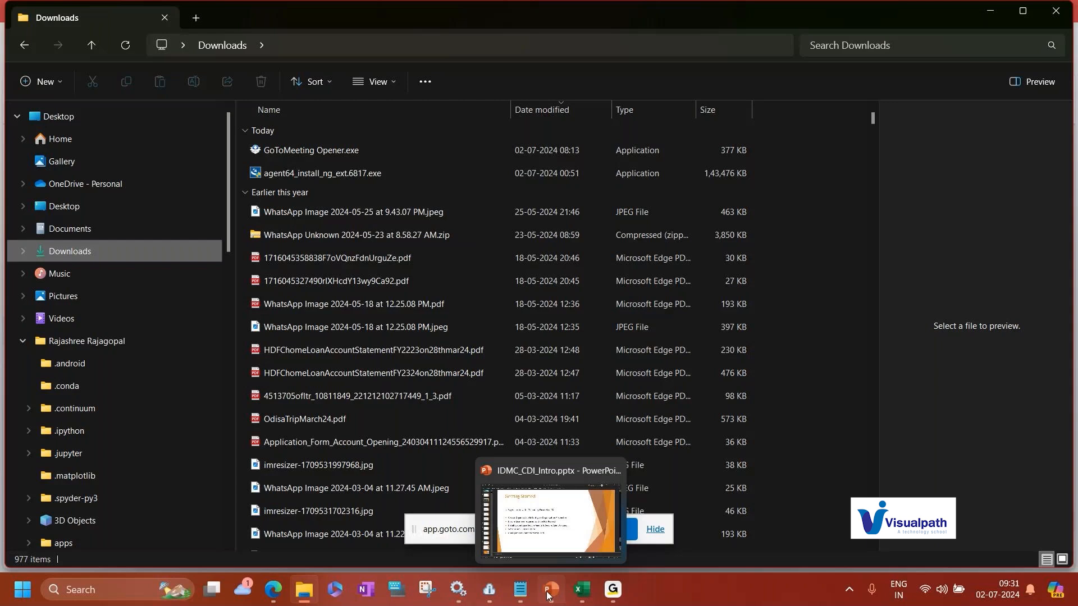
Switch to the IDMC_CDI_Intro presentation's Getting Started slide and return to the browser.
{"action": "left_click", "coordinate": [548, 594]}
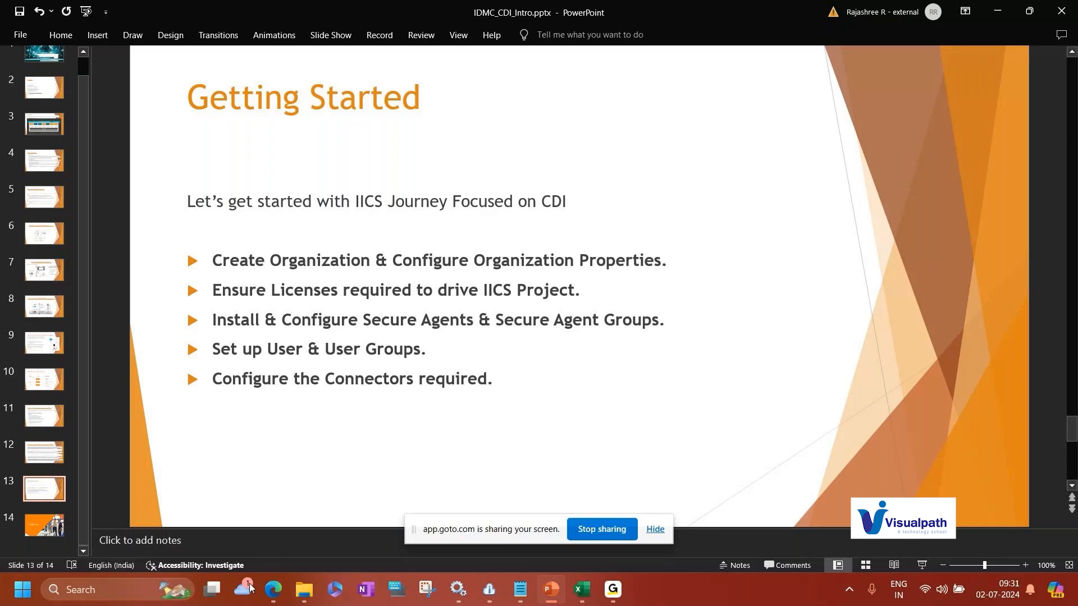
{"action": "mouse_move", "coordinate": [232, 532]}
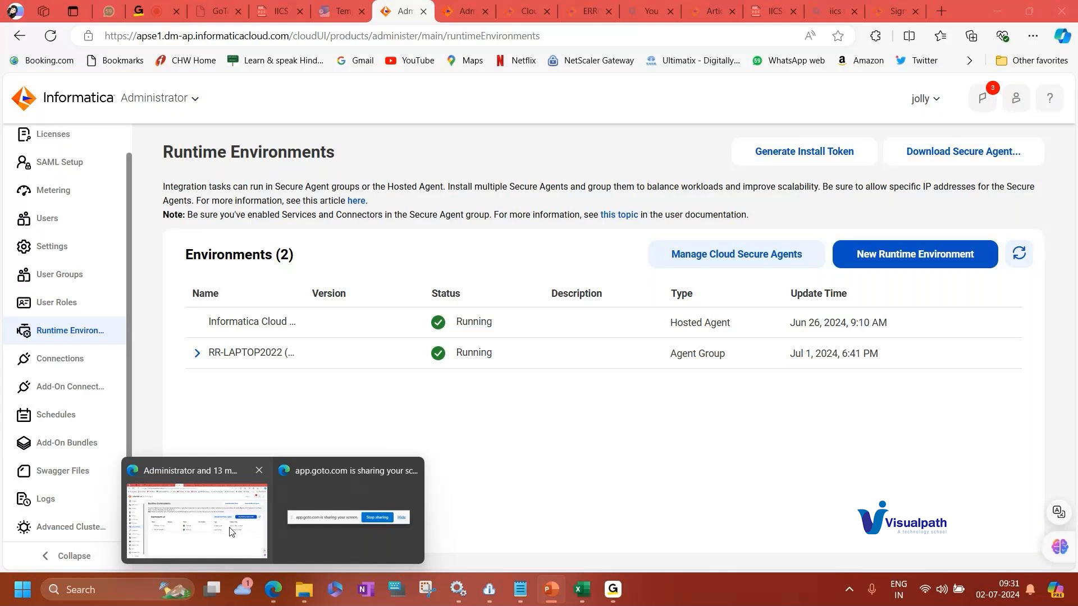
{"action": "left_click", "coordinate": [223, 532]}
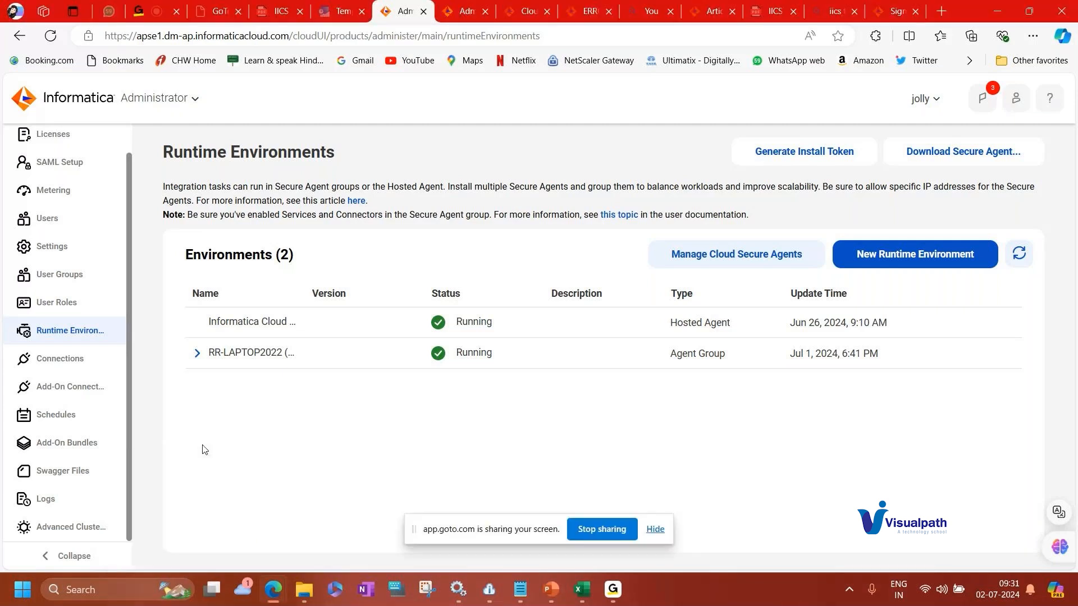
Expand the RR-LAPTOP2022 agent group and open its secure agent's details page.
{"action": "left_click", "coordinate": [197, 353]}
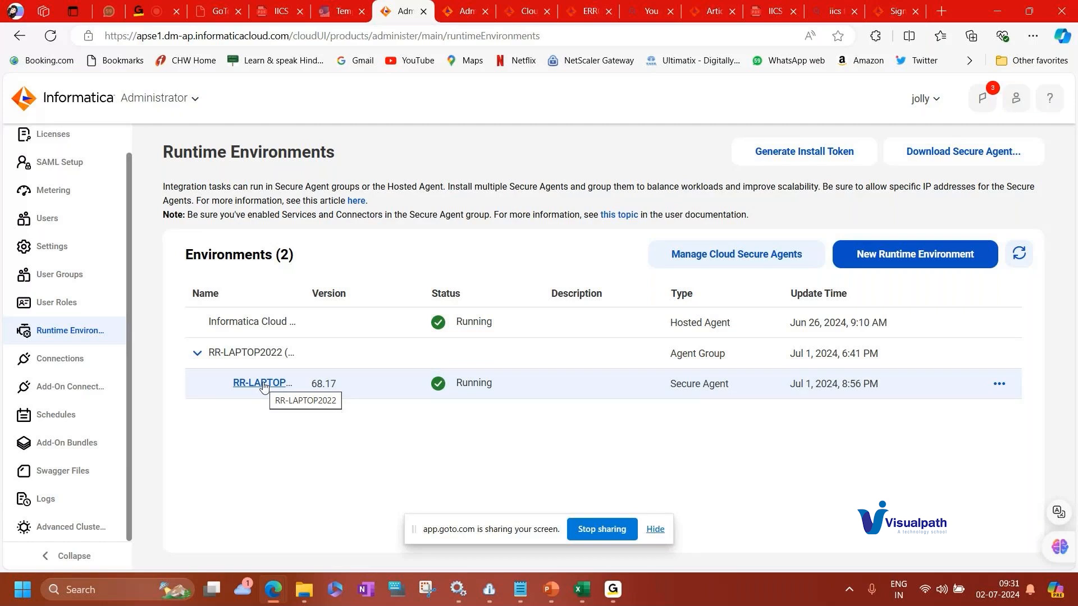
{"action": "left_click", "coordinate": [262, 384]}
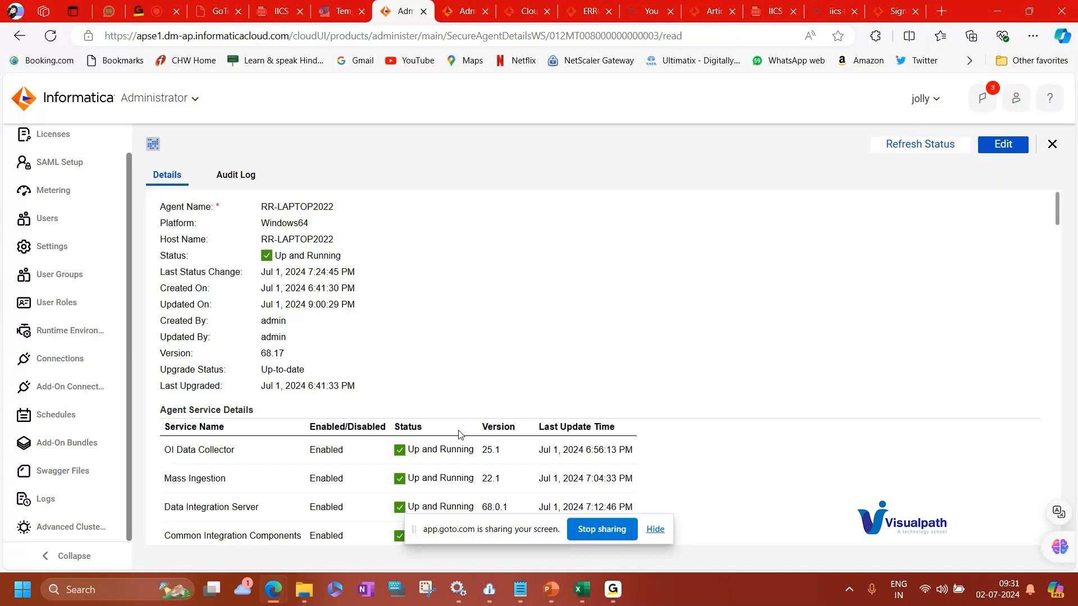
{"action": "scroll", "coordinate": [477, 410], "scroll_direction": "down", "scroll_amount": 1}
{"action": "scroll", "coordinate": [500, 386], "scroll_direction": "down", "scroll_amount": 1}
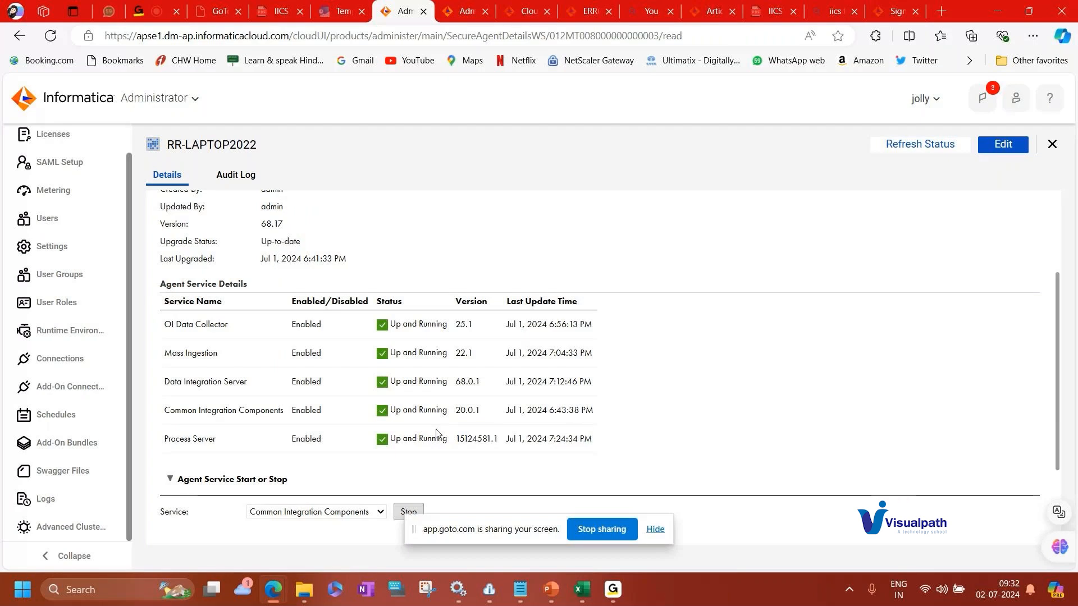
Open the Informatica Cloud Secure Agent desktop window and minimize it again.
{"action": "mouse_move", "coordinate": [491, 597]}
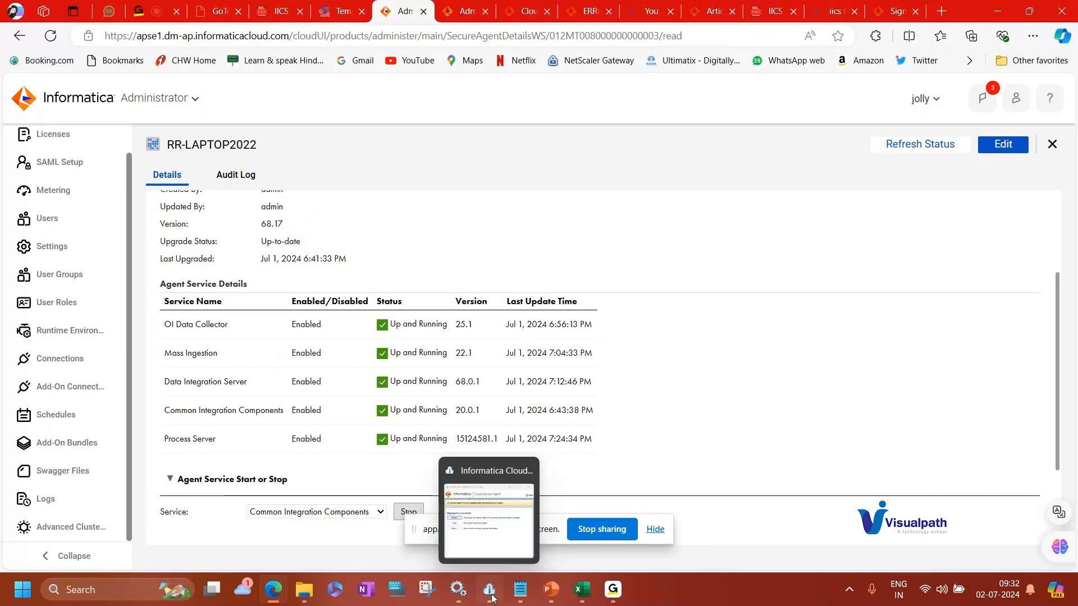
{"action": "left_click", "coordinate": [492, 597]}
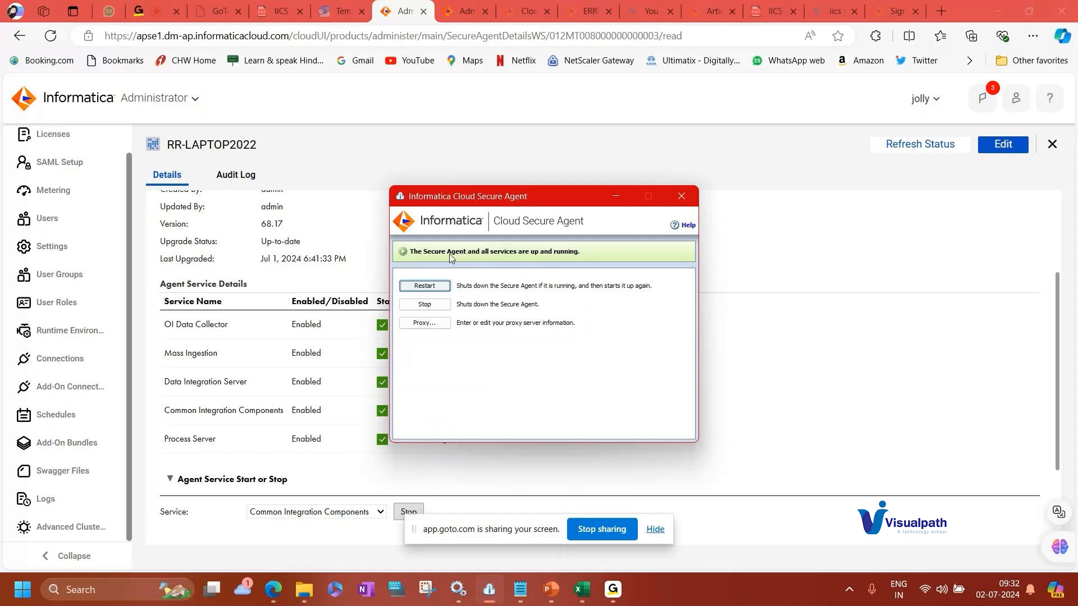
{"action": "left_click", "coordinate": [617, 197]}
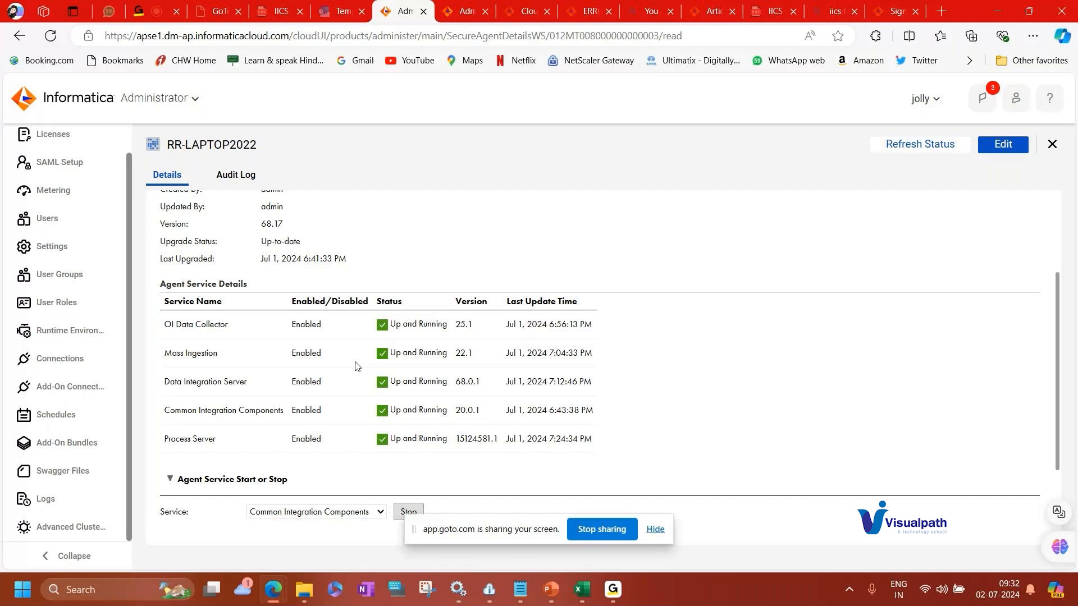
Review the agent service details, close the page and reopen the RR-LAPTOP2022 secure agent's details.
{"action": "scroll", "coordinate": [380, 373], "scroll_direction": "up", "scroll_amount": 1}
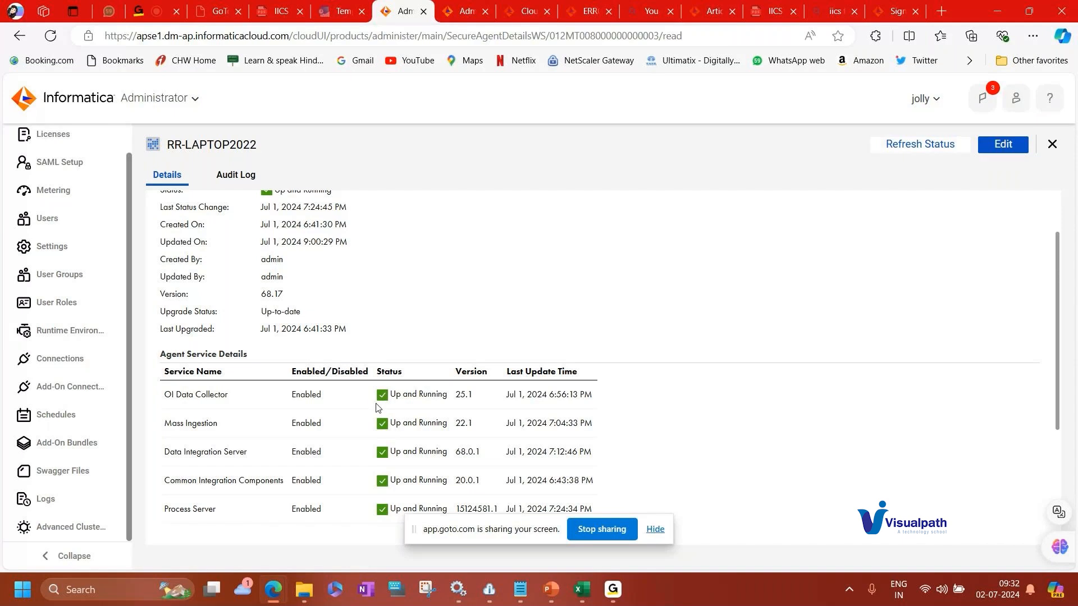
{"action": "scroll", "coordinate": [378, 408], "scroll_direction": "down", "scroll_amount": 2}
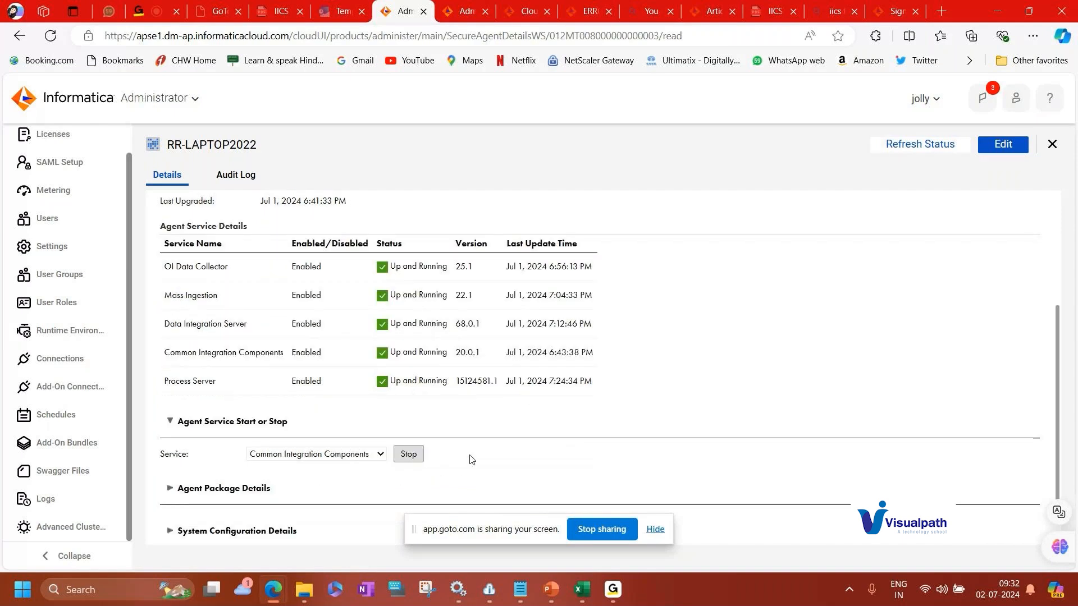
{"action": "scroll", "coordinate": [433, 416], "scroll_direction": "up", "scroll_amount": 2}
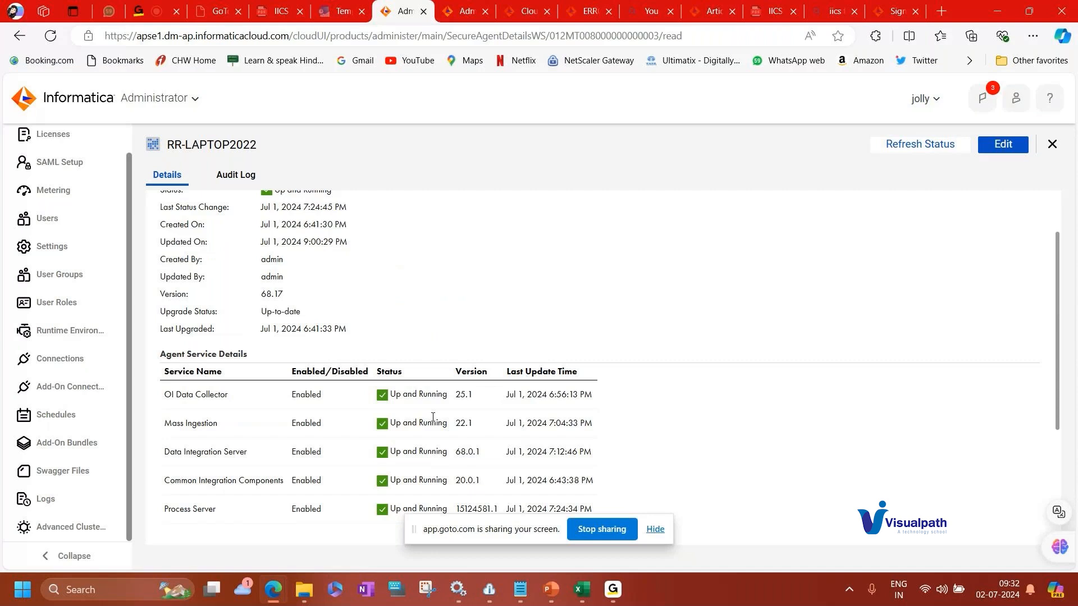
{"action": "scroll", "coordinate": [433, 417], "scroll_direction": "up", "scroll_amount": 1}
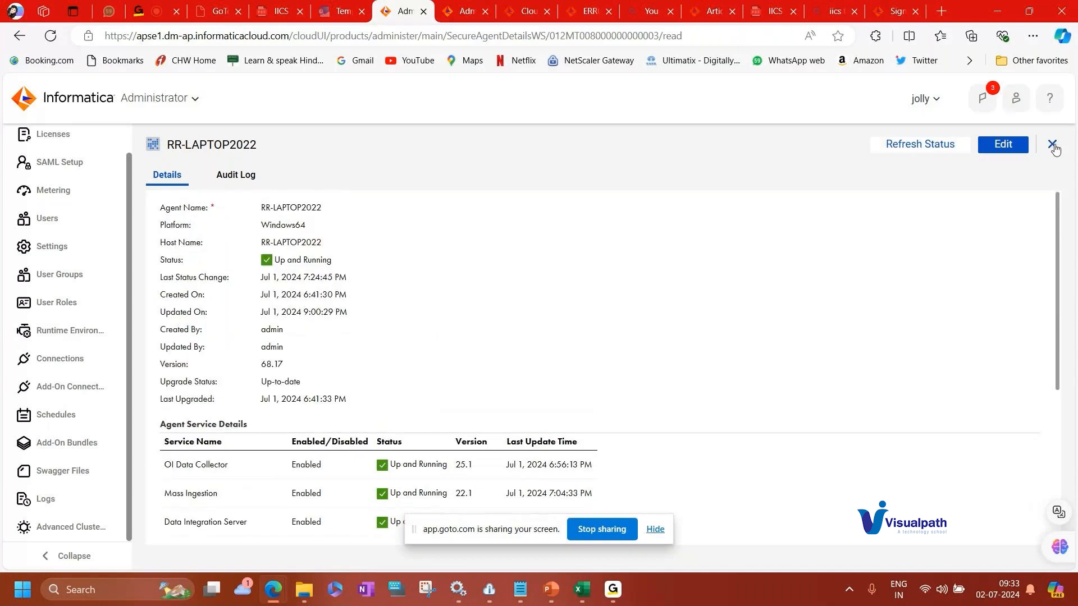
{"action": "left_click", "coordinate": [1053, 146]}
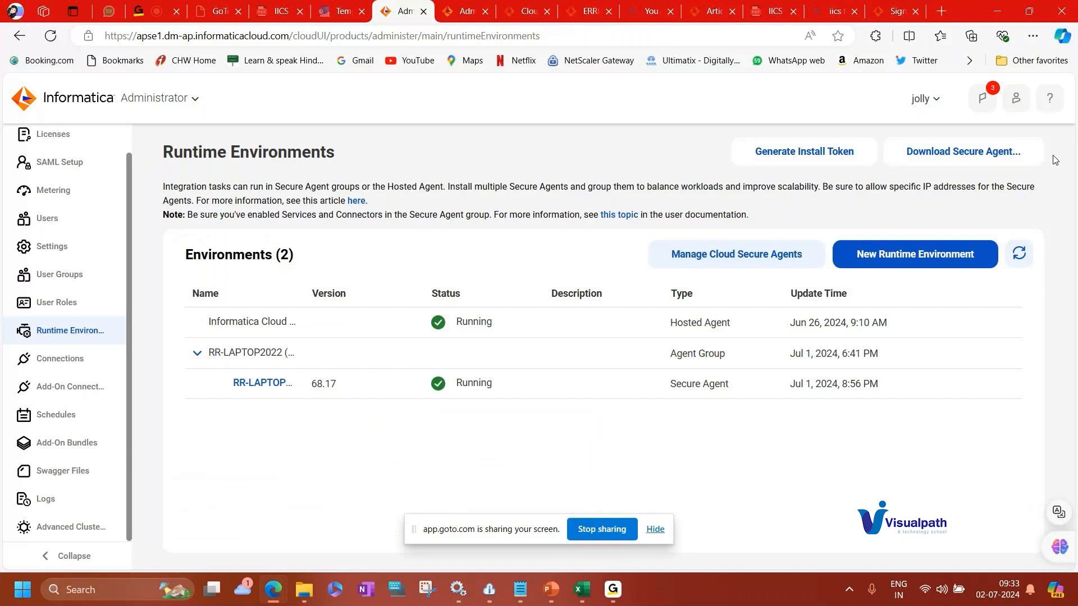
{"action": "left_click", "coordinate": [261, 385]}
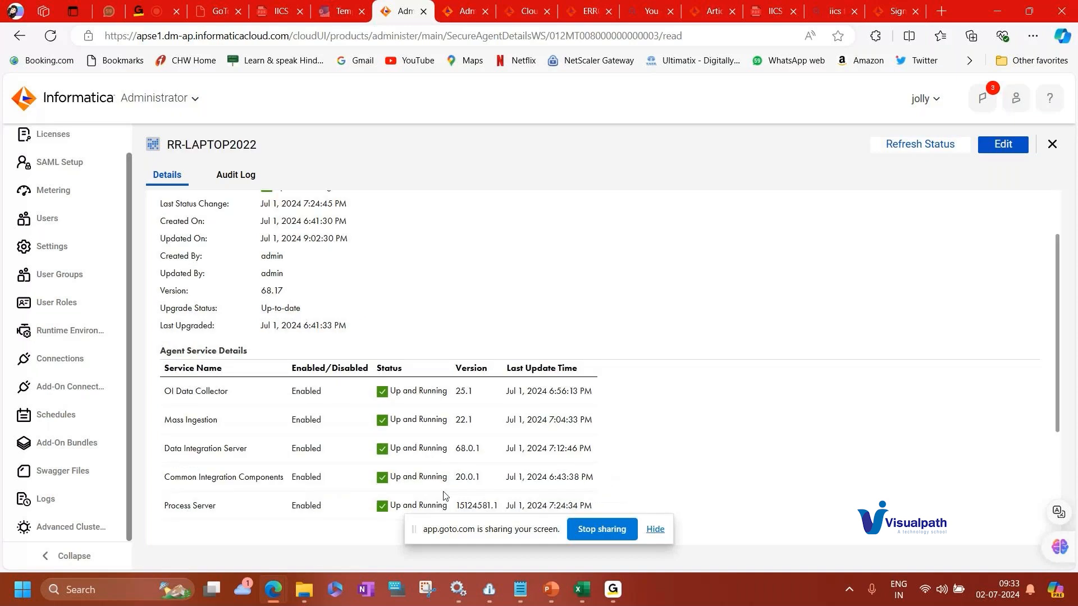
{"action": "scroll", "coordinate": [447, 489], "scroll_direction": "down", "scroll_amount": 1}
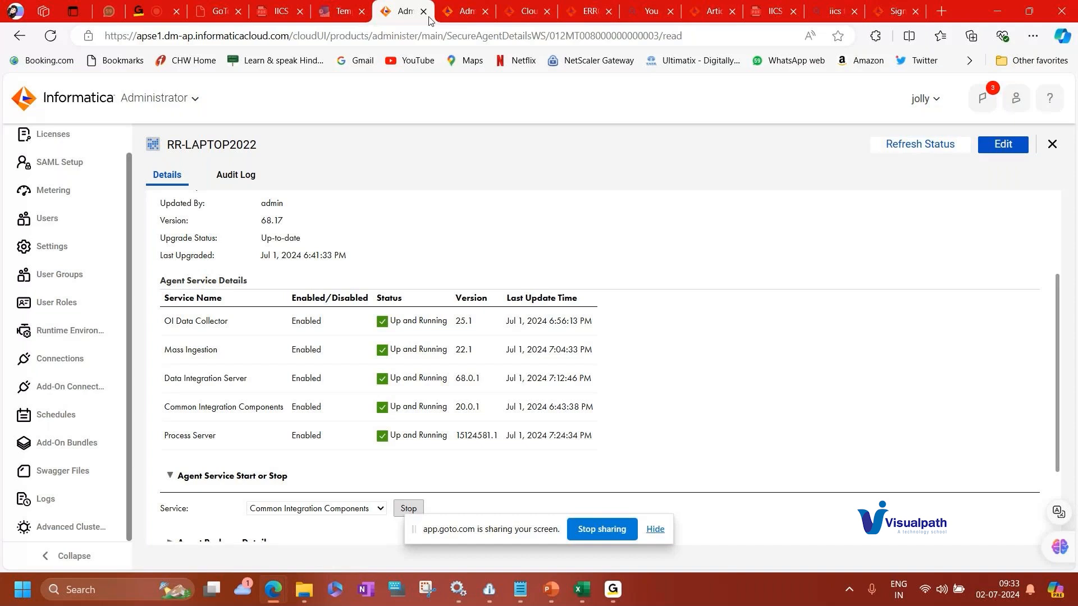
Open the service switcher to show the available cloud services.
{"action": "left_click", "coordinate": [160, 98]}
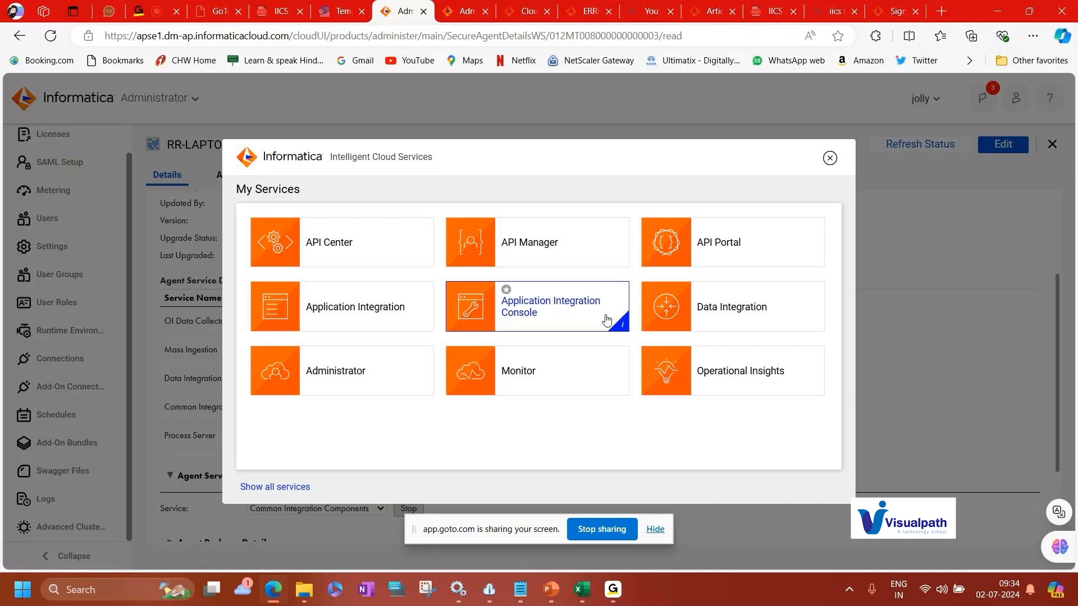
{"action": "mouse_move", "coordinate": [583, 597]}
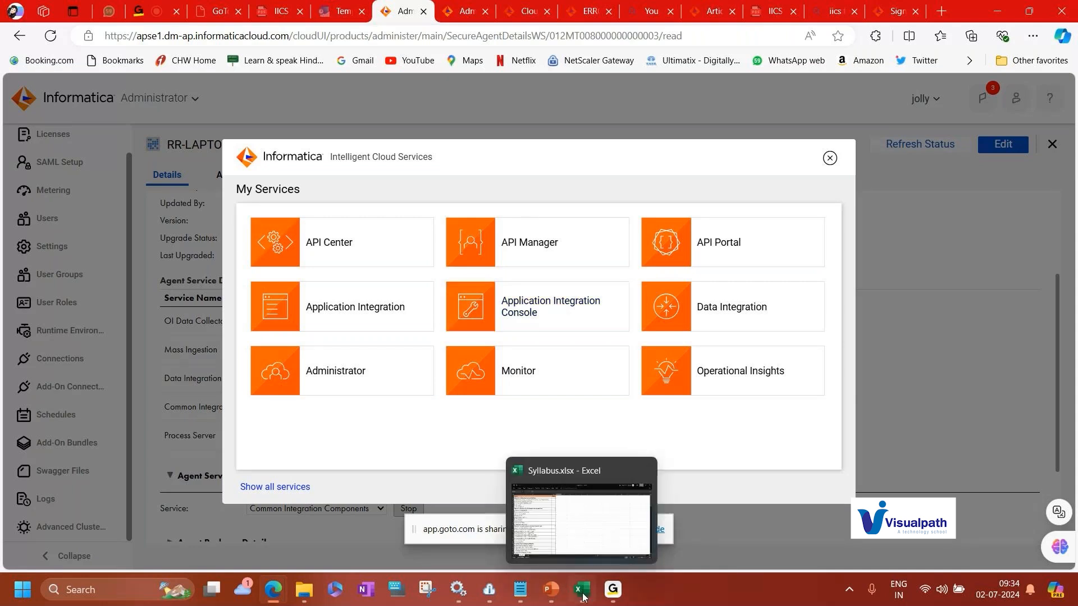
{"action": "left_click", "coordinate": [590, 541]}
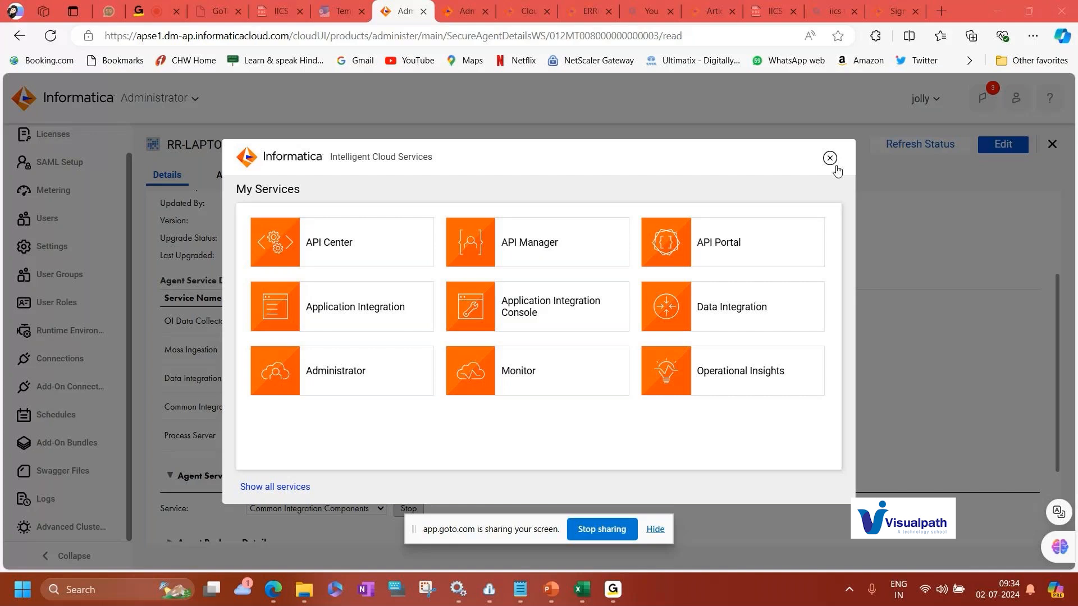
Open the Syllabus.xlsx workbook, browse through the course modules, and minimize it.
{"action": "left_click", "coordinate": [582, 598]}
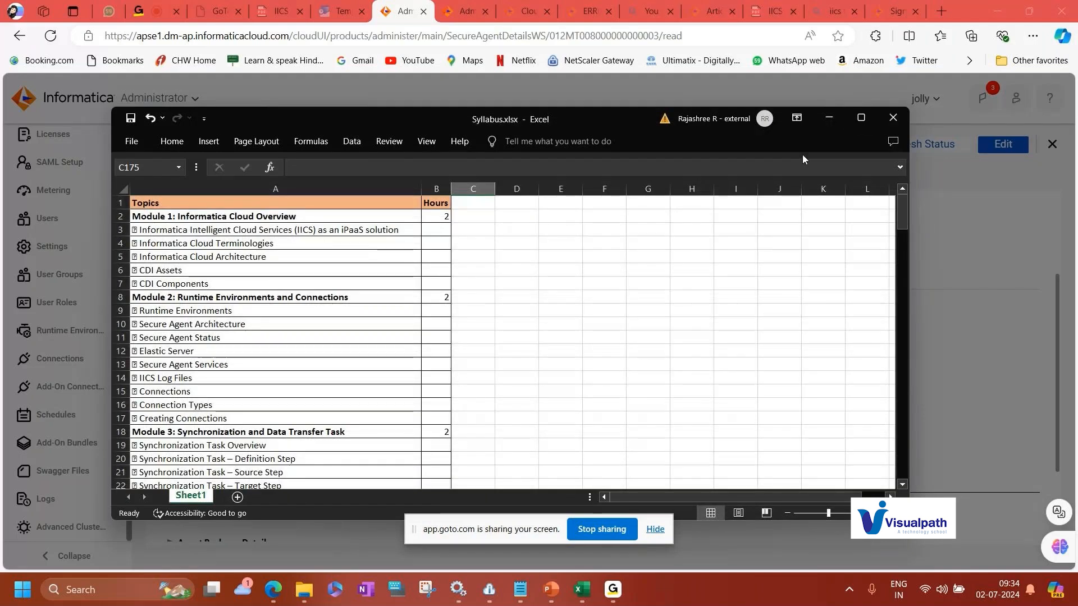
{"action": "scroll", "coordinate": [241, 324], "scroll_direction": "down", "scroll_amount": 7}
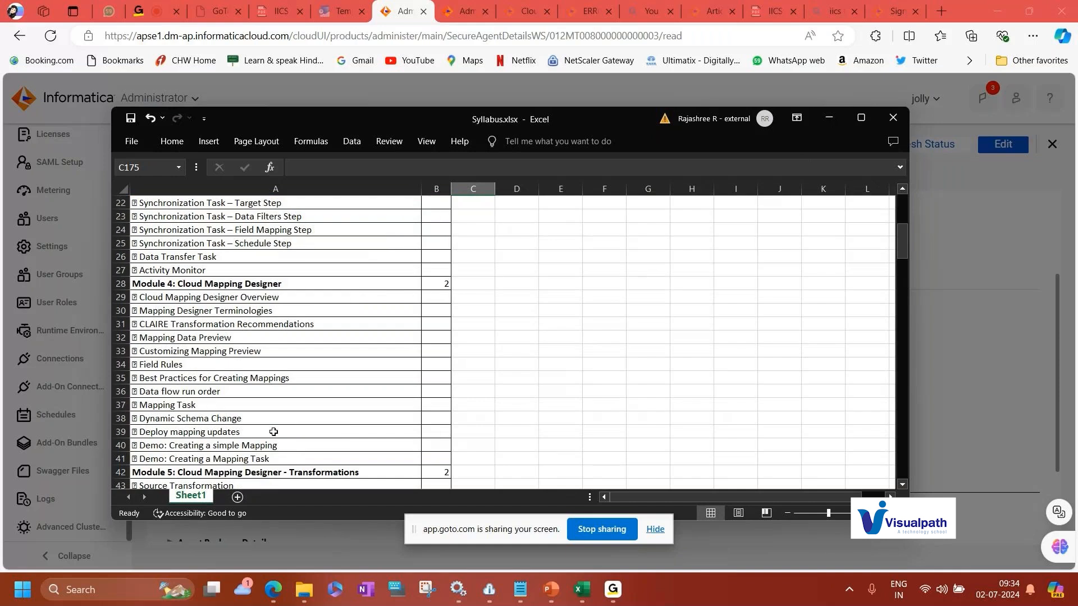
{"action": "scroll", "coordinate": [274, 432], "scroll_direction": "down", "scroll_amount": 20}
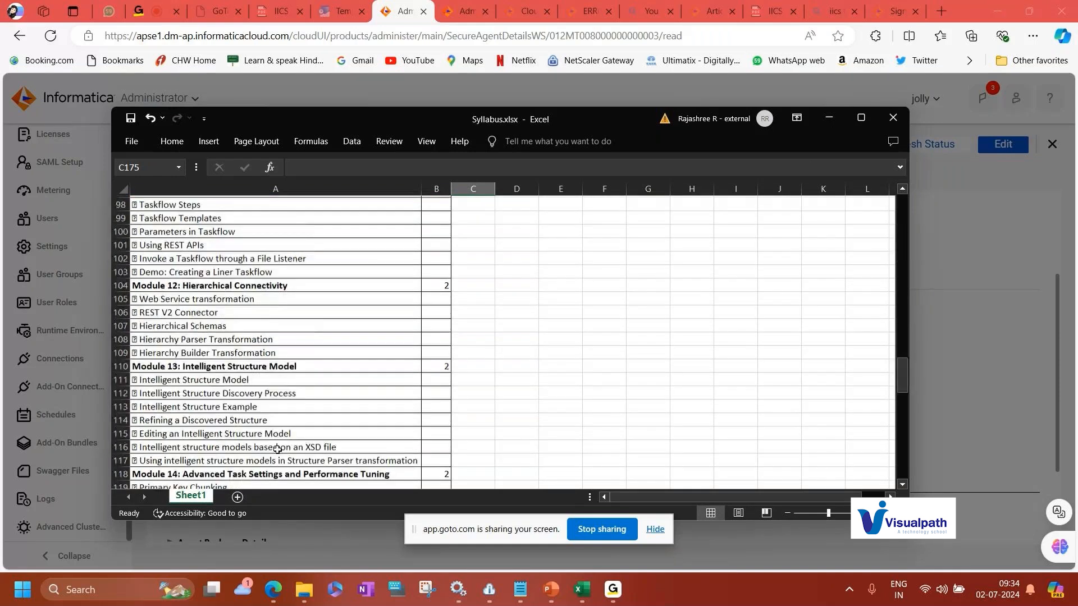
{"action": "scroll", "coordinate": [277, 450], "scroll_direction": "down", "scroll_amount": 6}
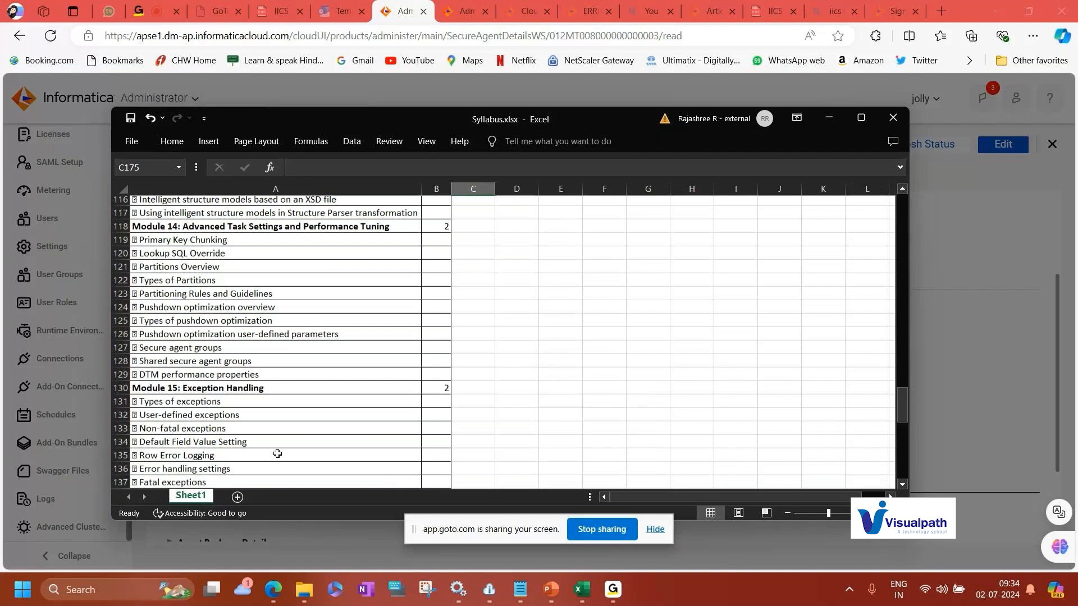
{"action": "scroll", "coordinate": [277, 453], "scroll_direction": "down", "scroll_amount": 5}
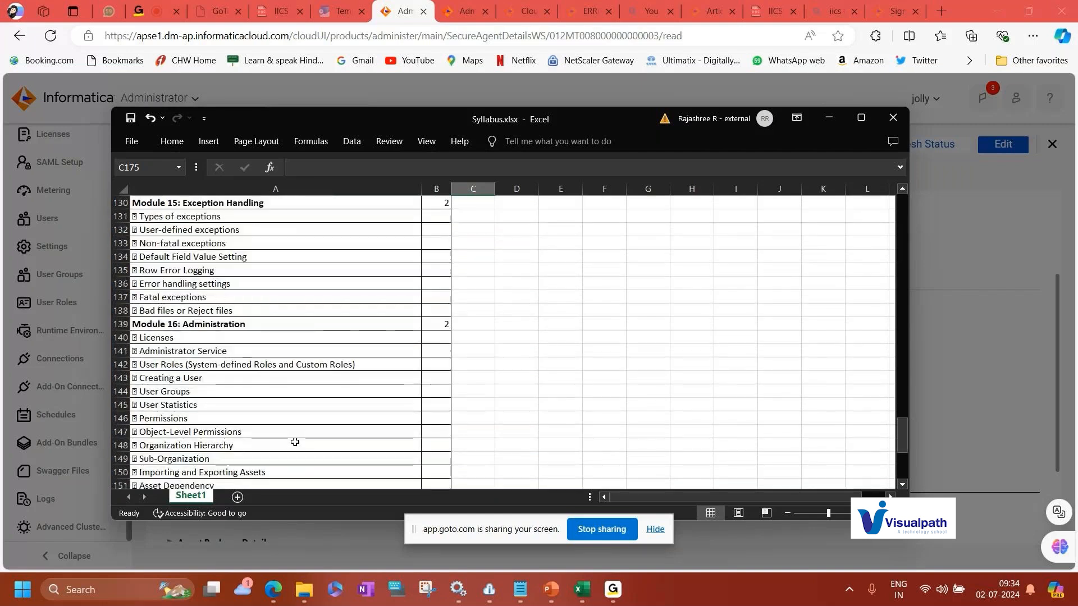
{"action": "scroll", "coordinate": [292, 432], "scroll_direction": "up", "scroll_amount": 14}
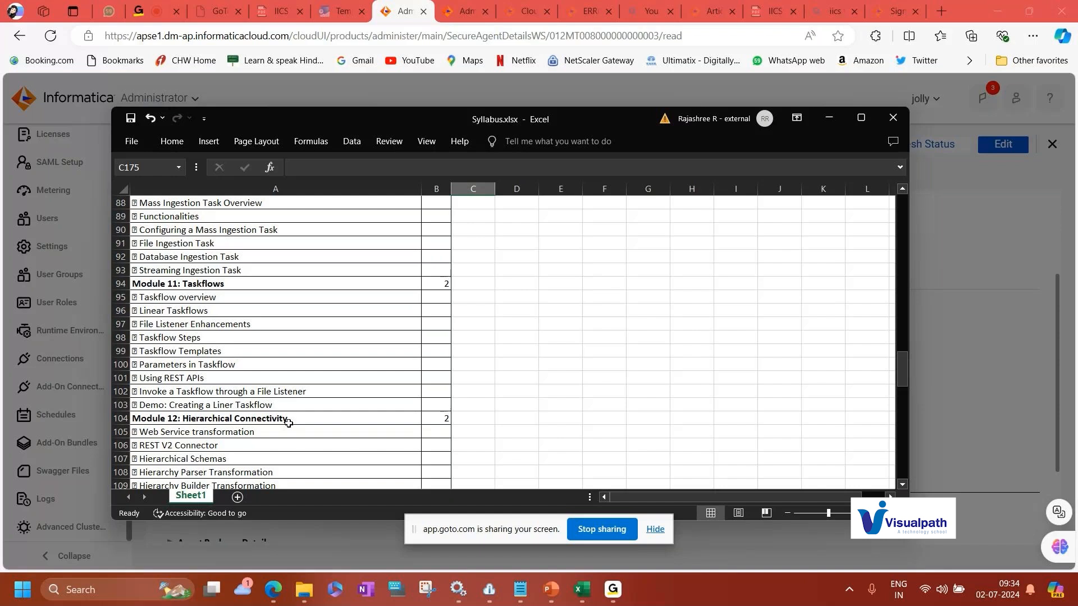
{"action": "left_click", "coordinate": [828, 118]}
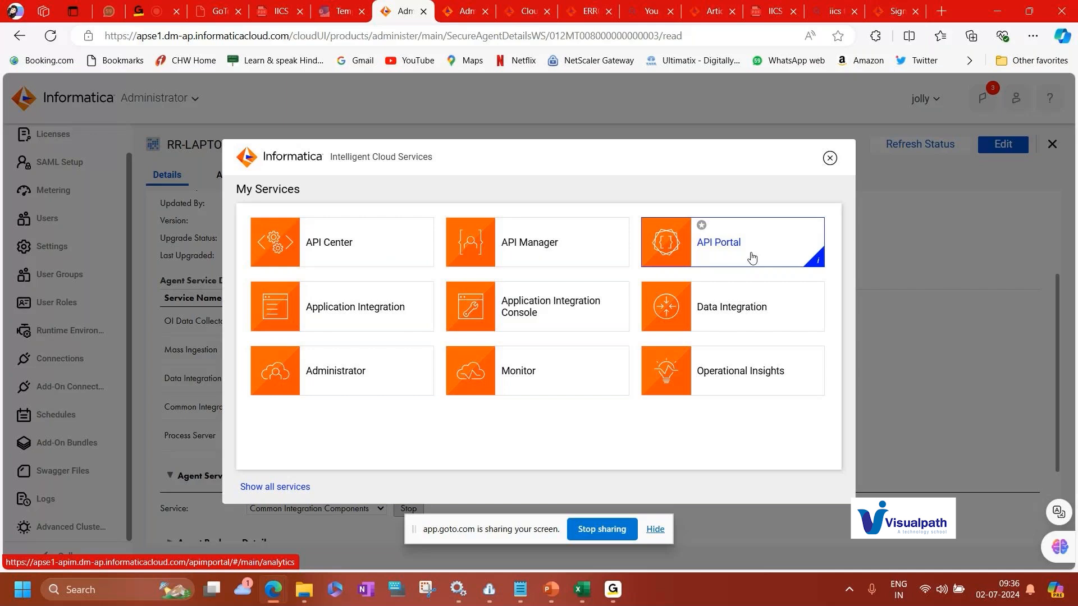
Switch to the presentation and move to the Thank you slide.
{"action": "key", "text": "alt+Tab"}
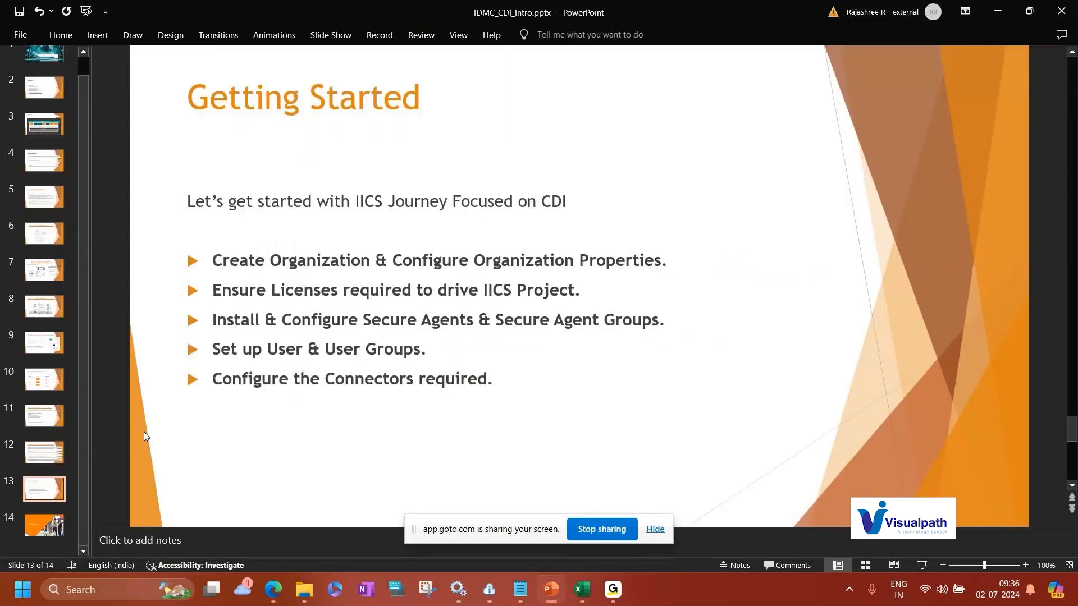
{"action": "scroll", "coordinate": [144, 432], "scroll_direction": "down", "scroll_amount": 1}
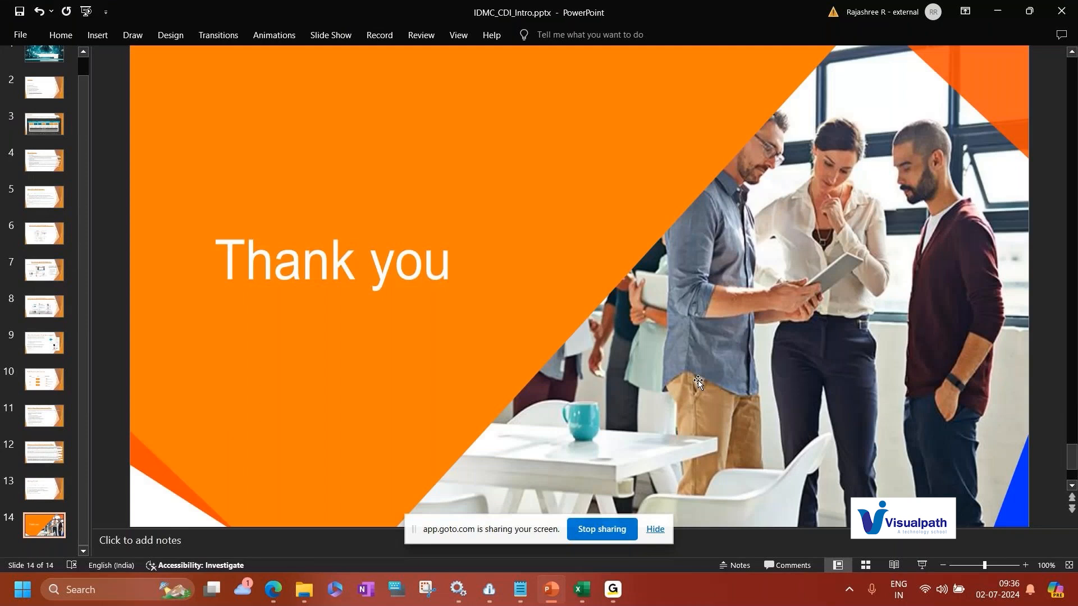